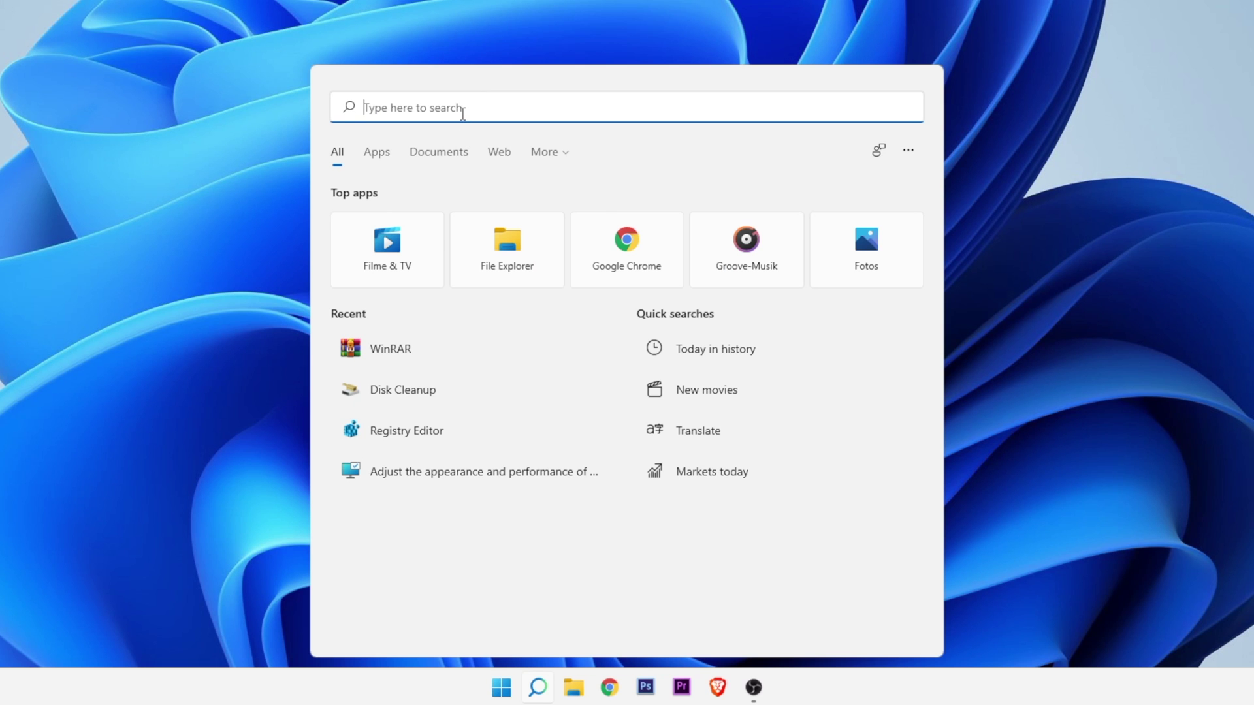
Search Windows for 'nvidia' to bring up NVIDIA Control Panel and GeForce Experience.
type("nvidia")
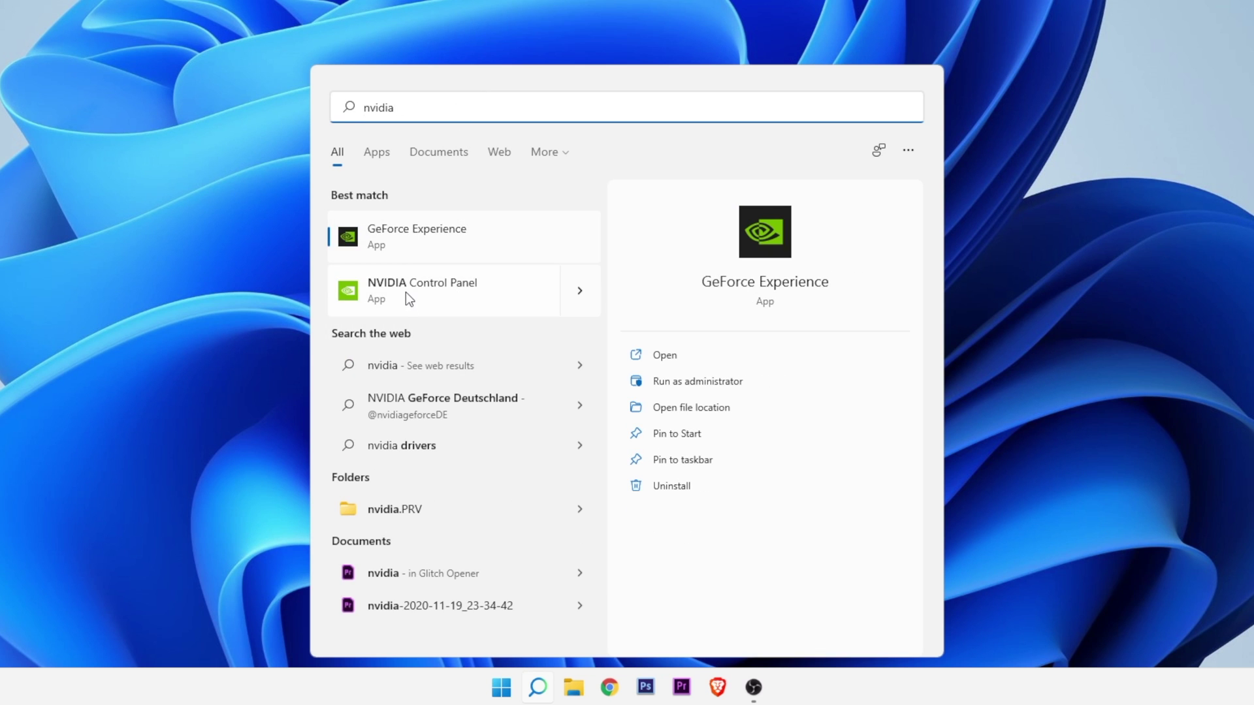
Launch NVIDIA Control Panel from the results and view the GeForce Experience Drivers page.
left_click(405, 292)
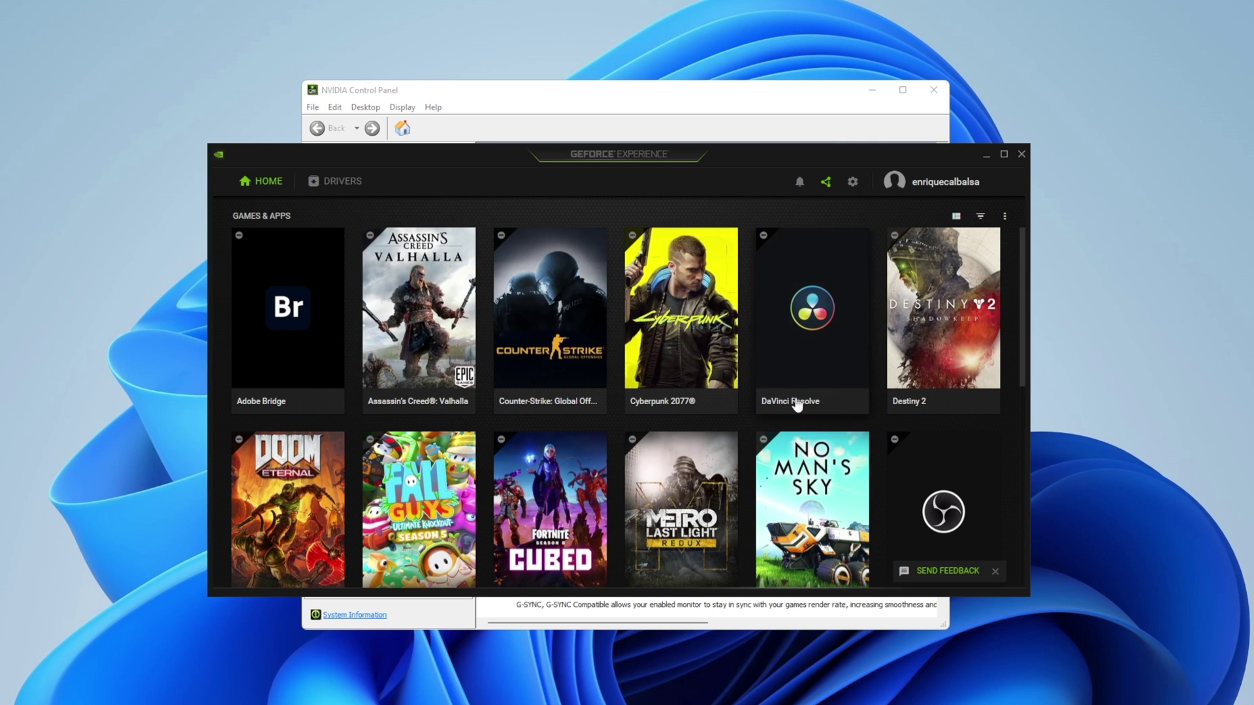
left_click(344, 189)
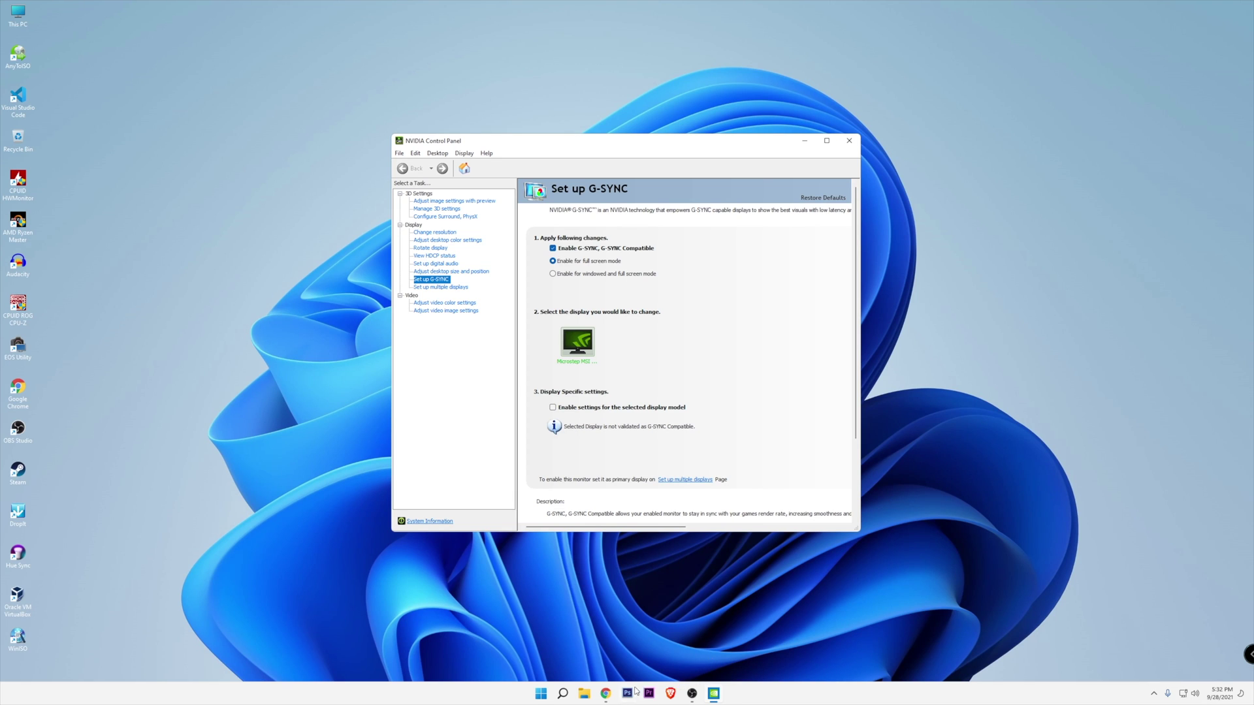
Look over NVIDIA's Download Drivers page in Chrome, then close the browser.
left_click(605, 693)
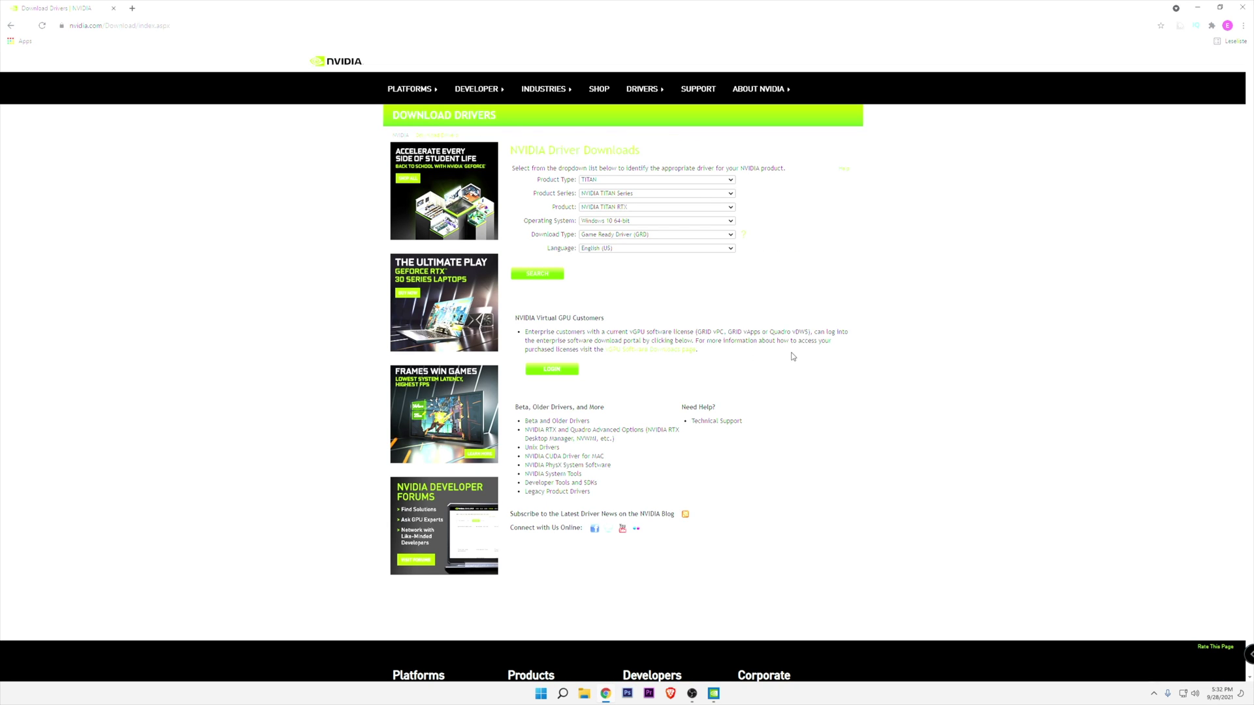
left_click(1243, 9)
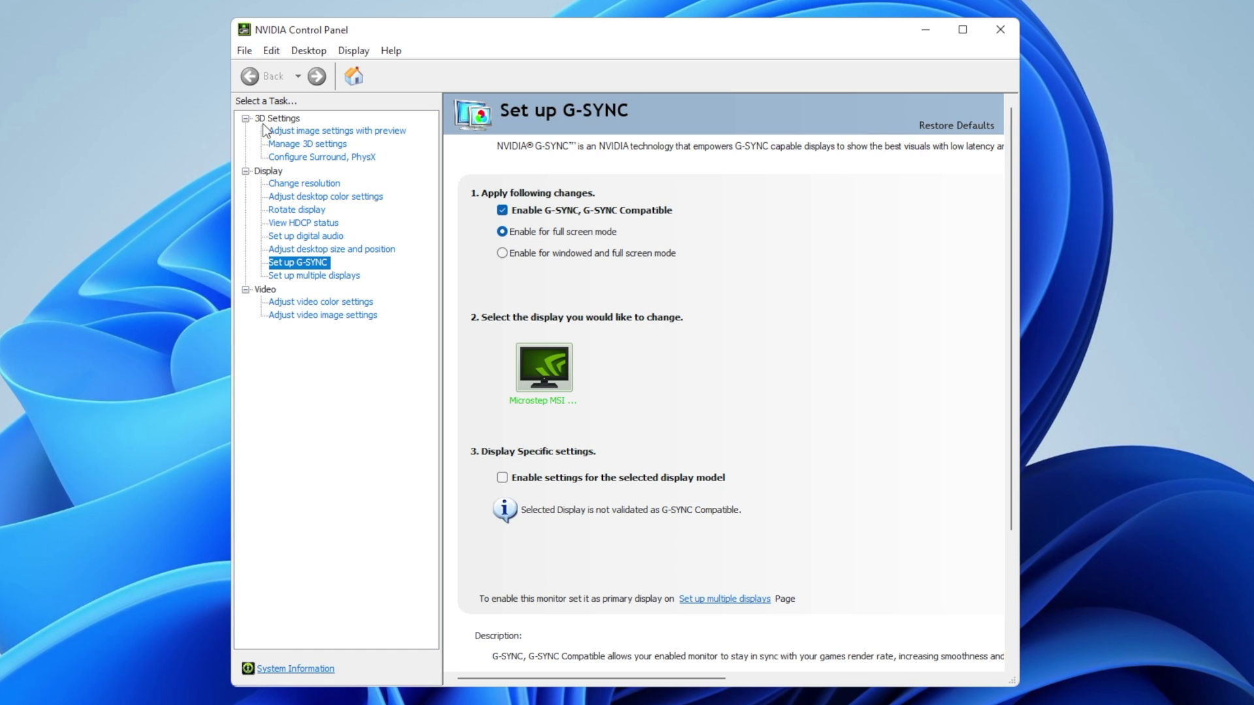
Go from the 3D Settings image preview page to Manage 3D settings.
left_click(268, 119)
left_click(323, 132)
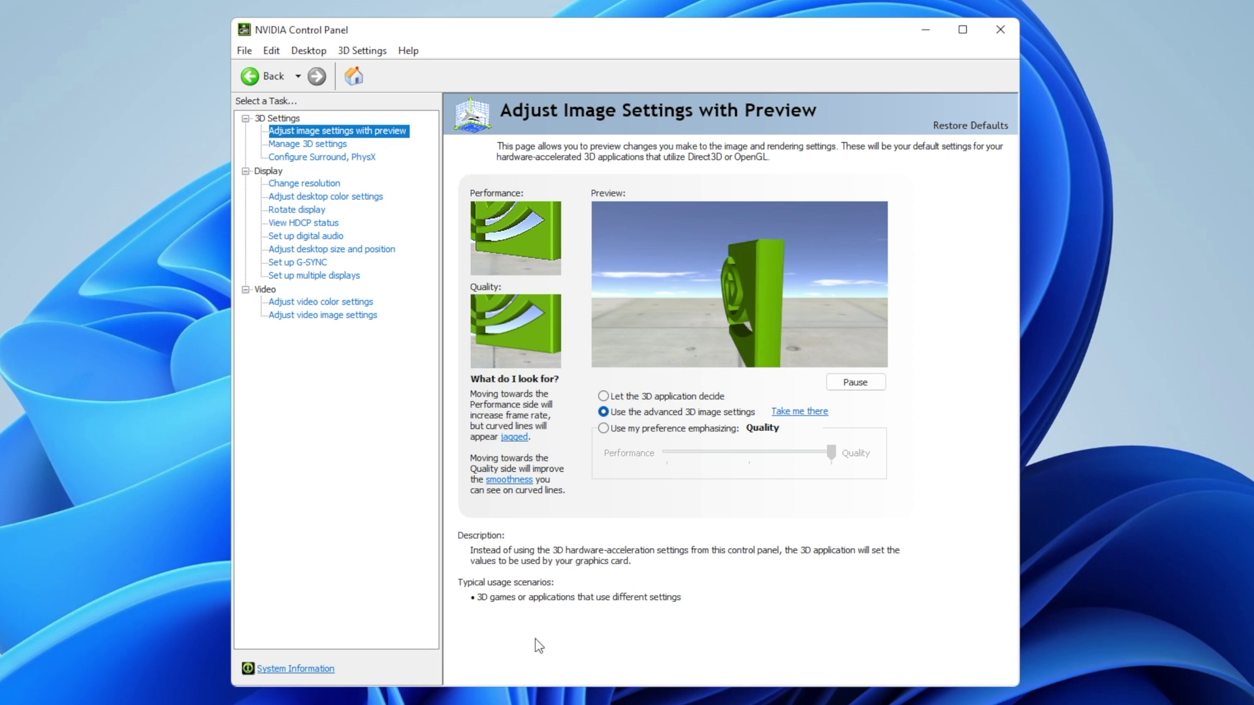
mouse_move(617, 416)
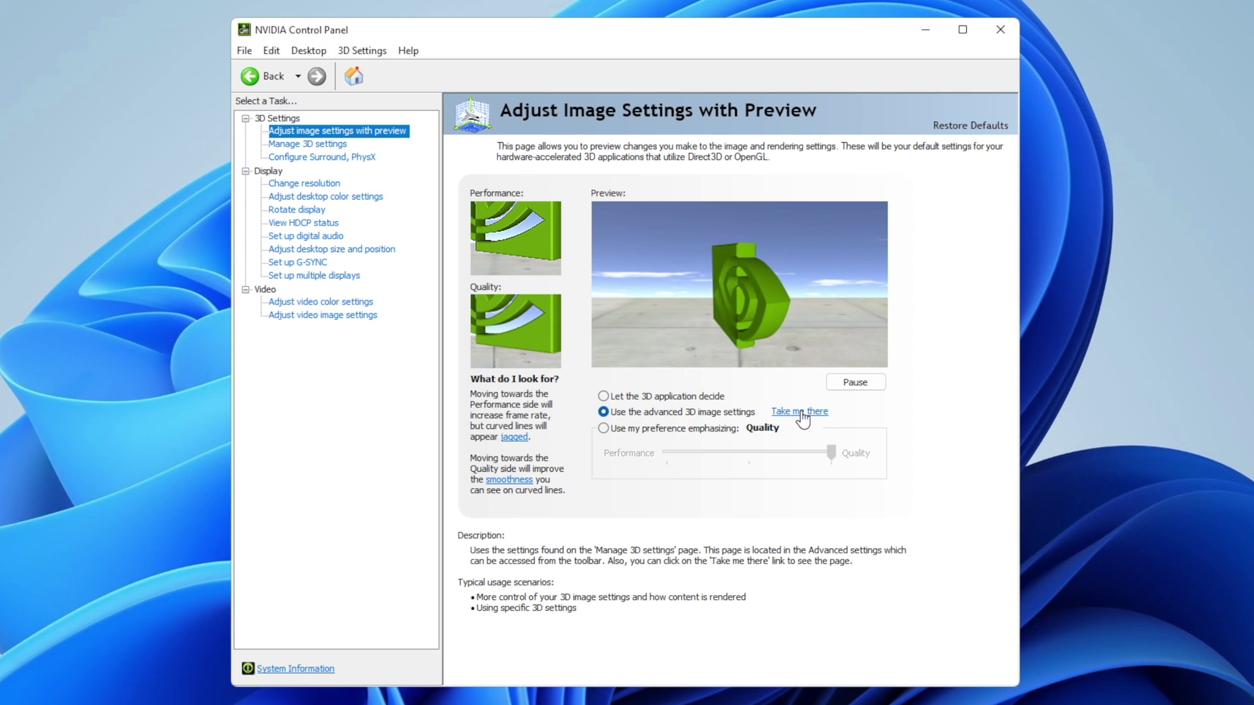
left_click(305, 145)
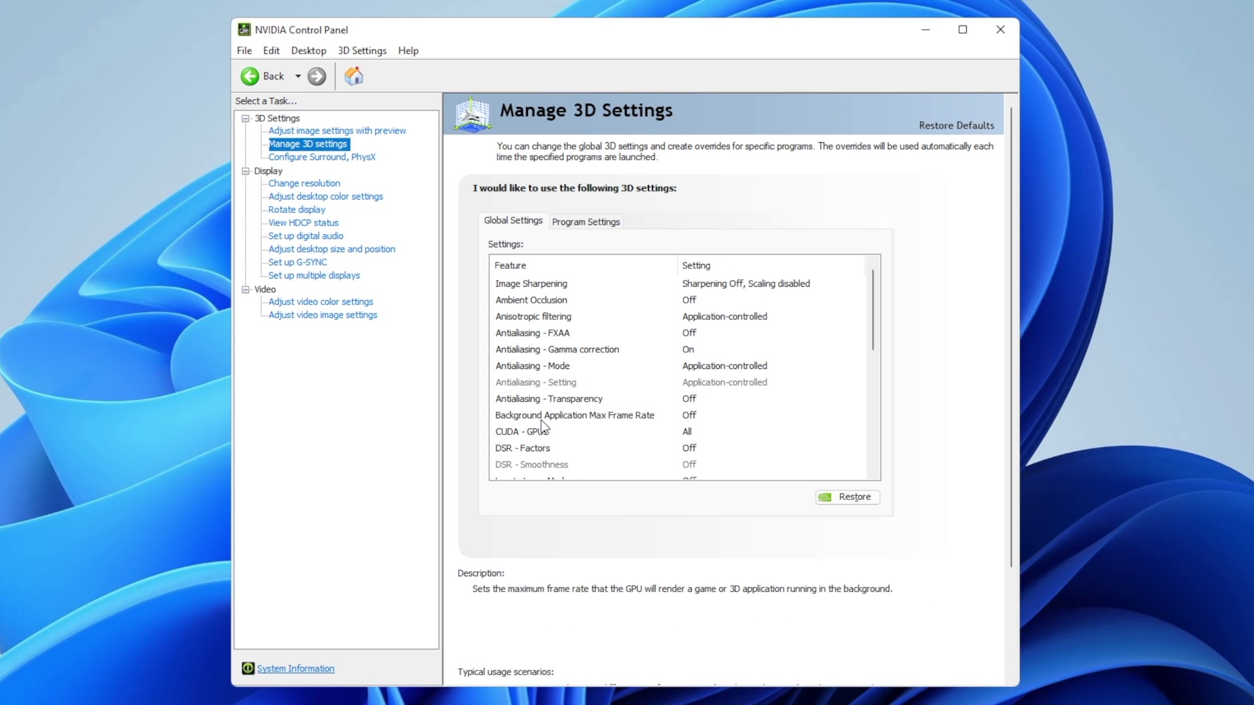
Set CUDA - GPUs to use the NVIDIA GeForce RTX 2080.
left_click(697, 434)
left_click(715, 433)
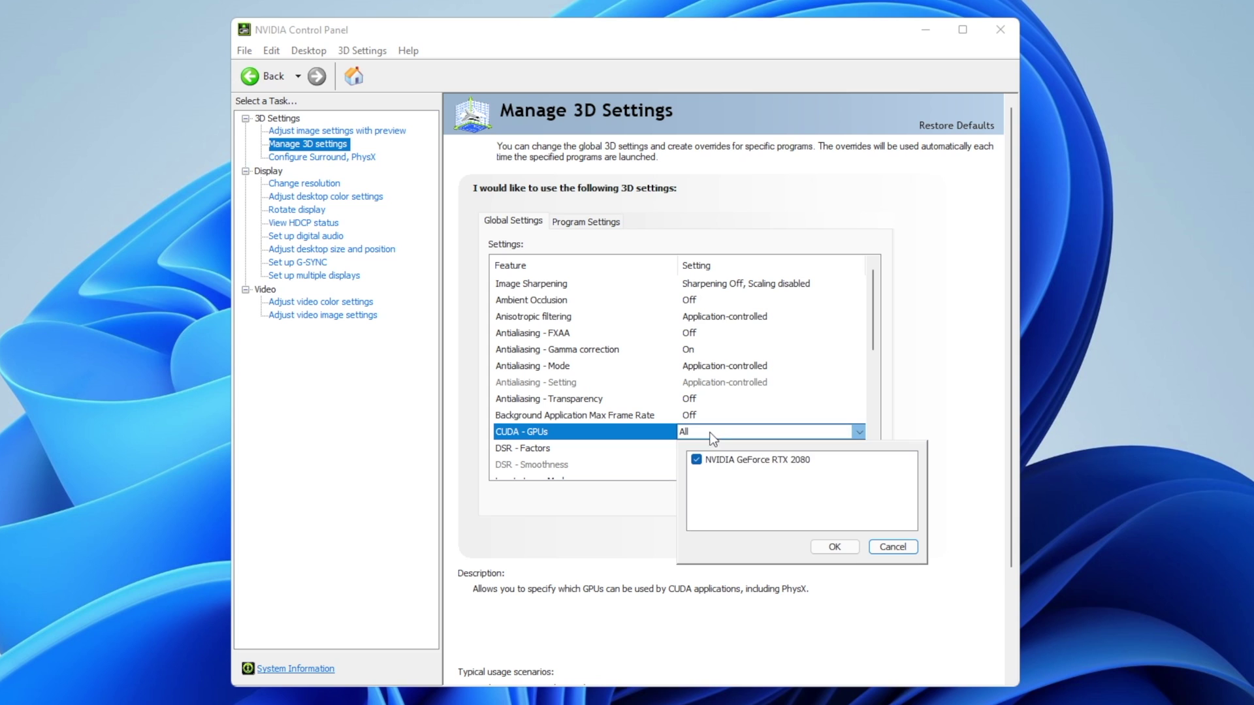
left_click(743, 462)
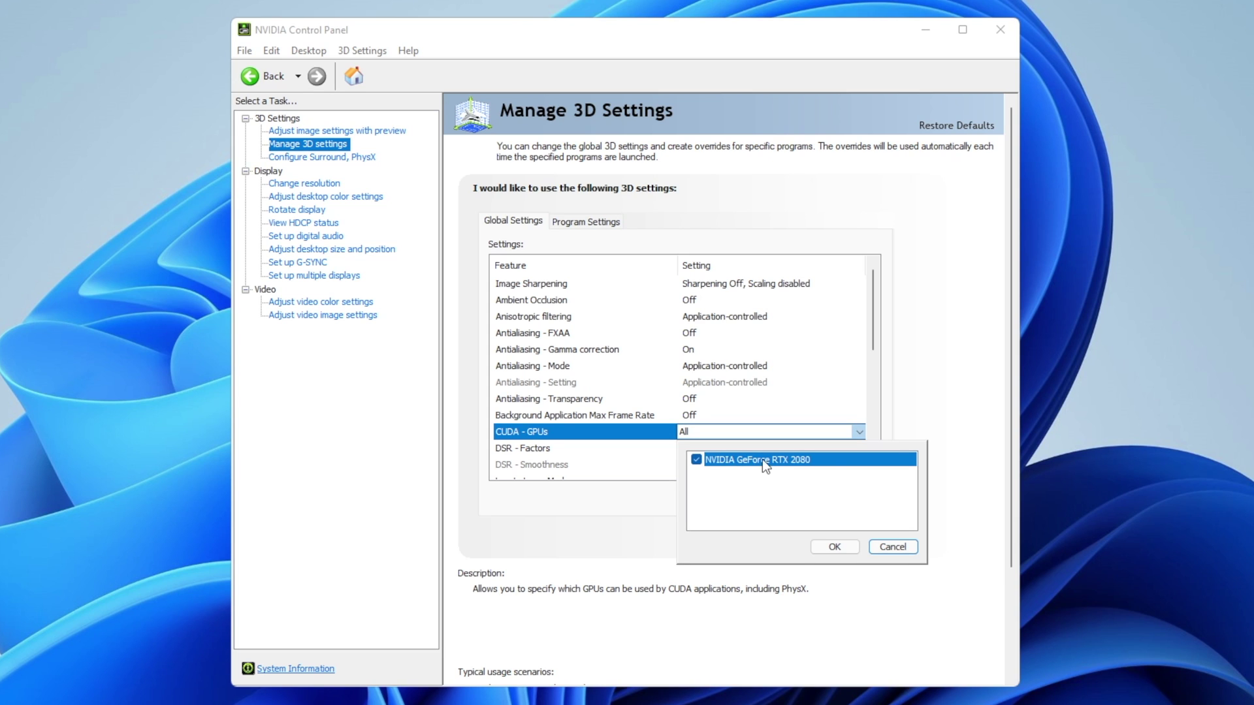
left_click(832, 545)
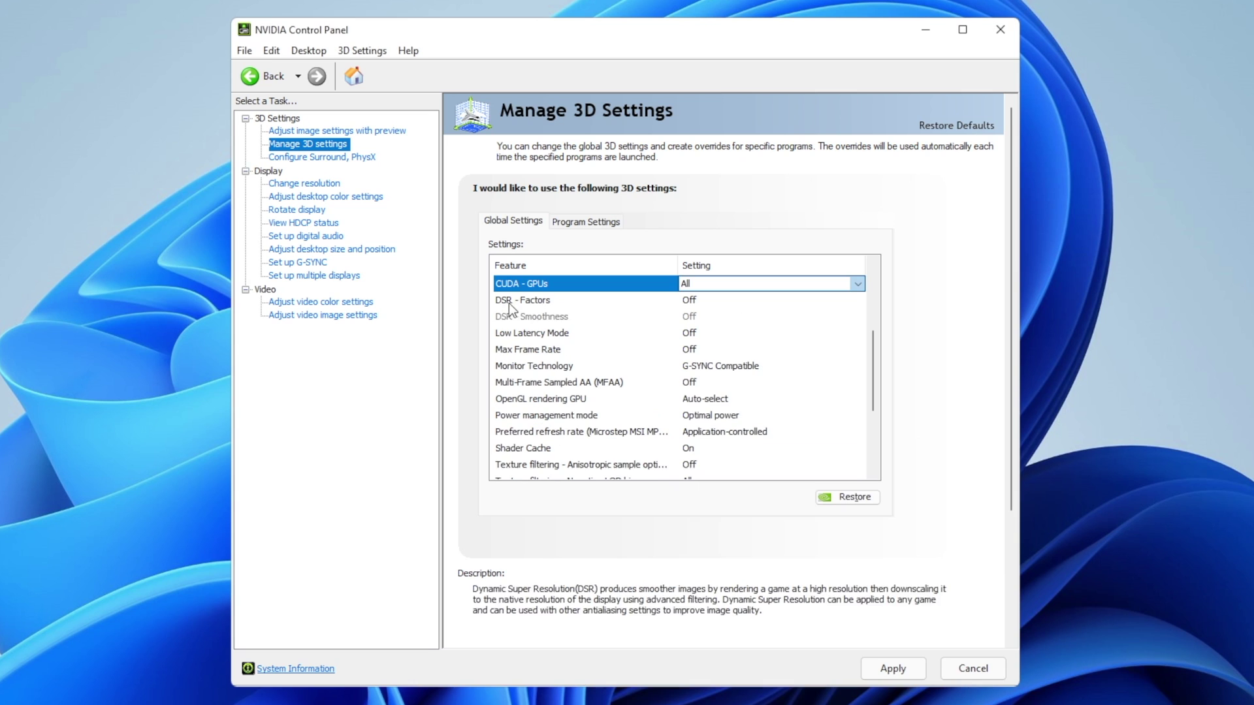
Keep Low Latency Mode set to Off.
left_click(695, 335)
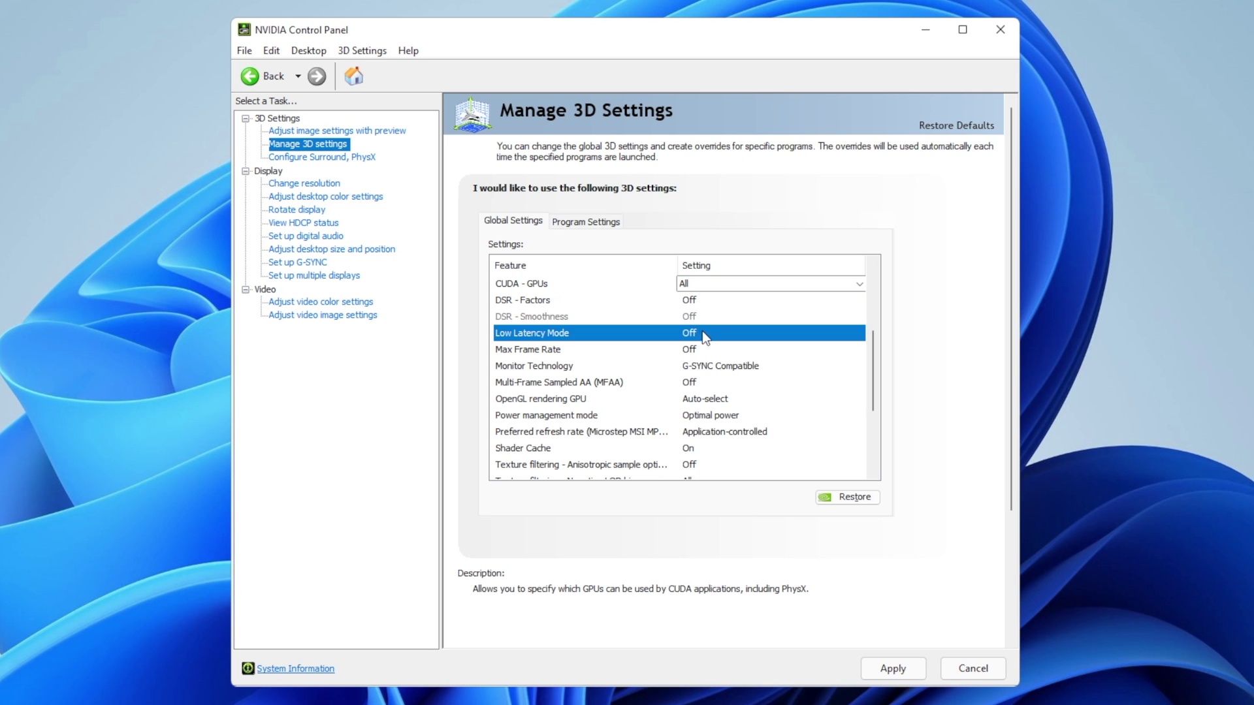
left_click(703, 331)
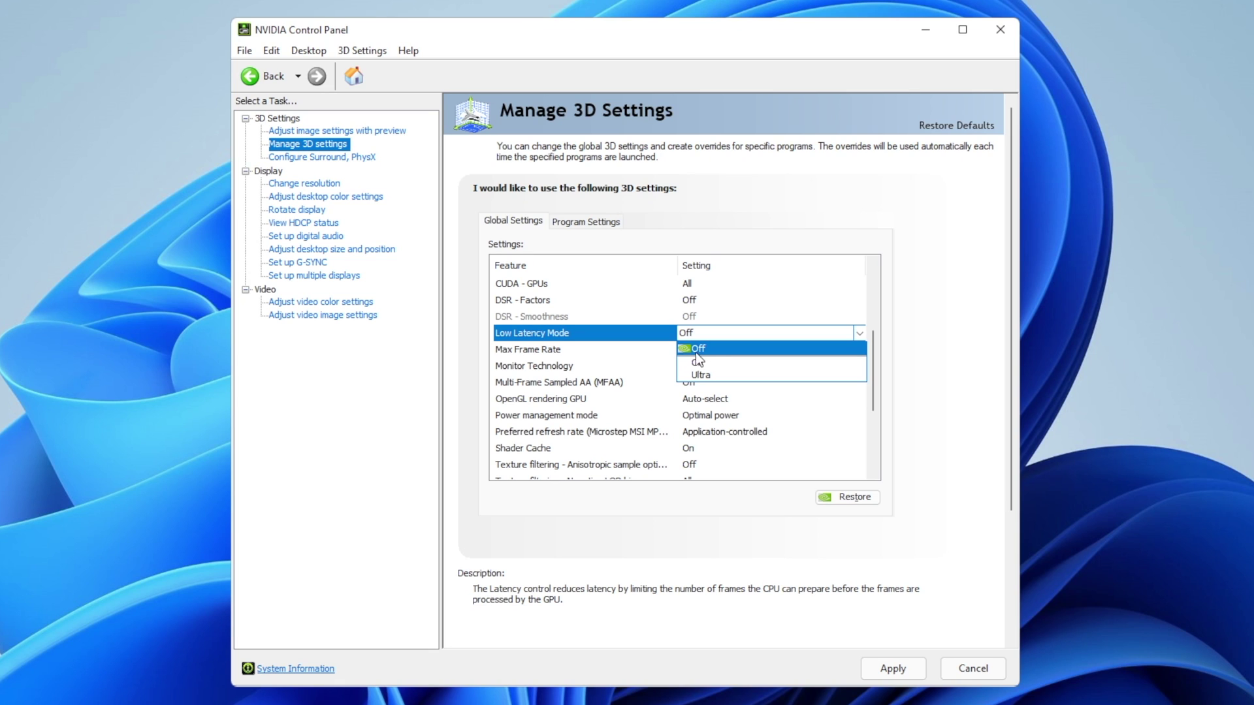
left_click(686, 350)
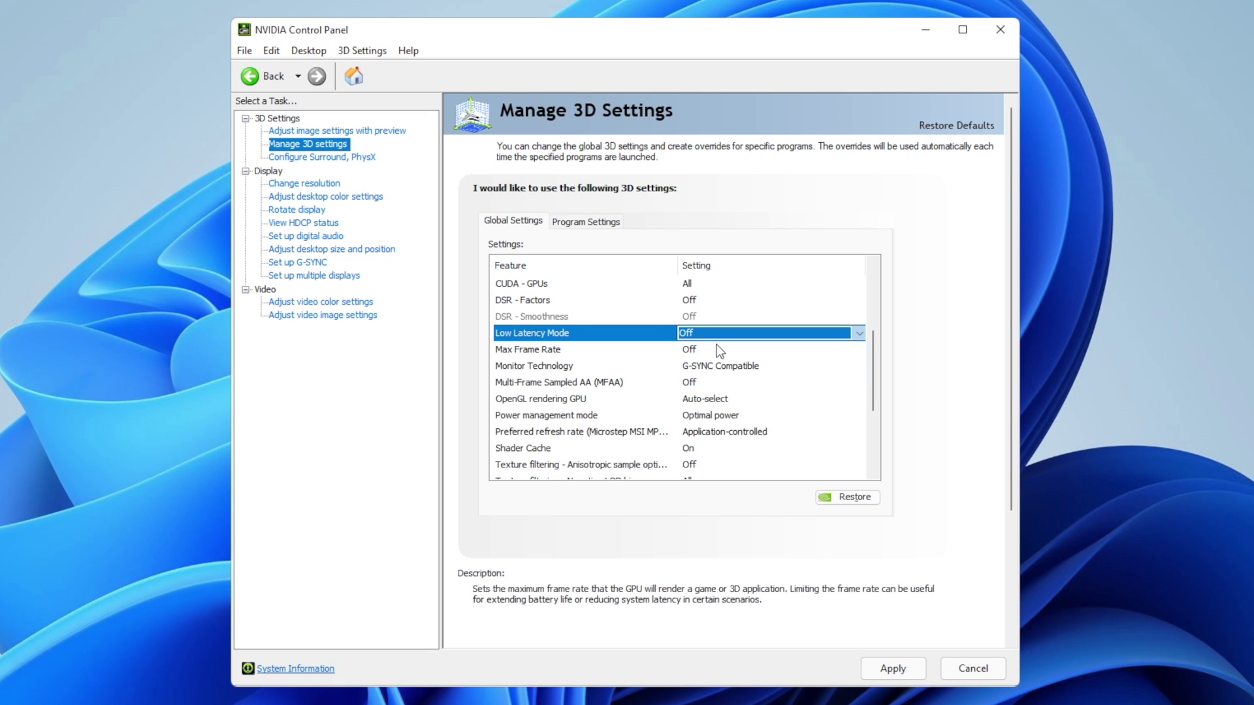
Render OpenGL on the RTX 2080 and set power management to Prefer maximum performance.
left_click(706, 399)
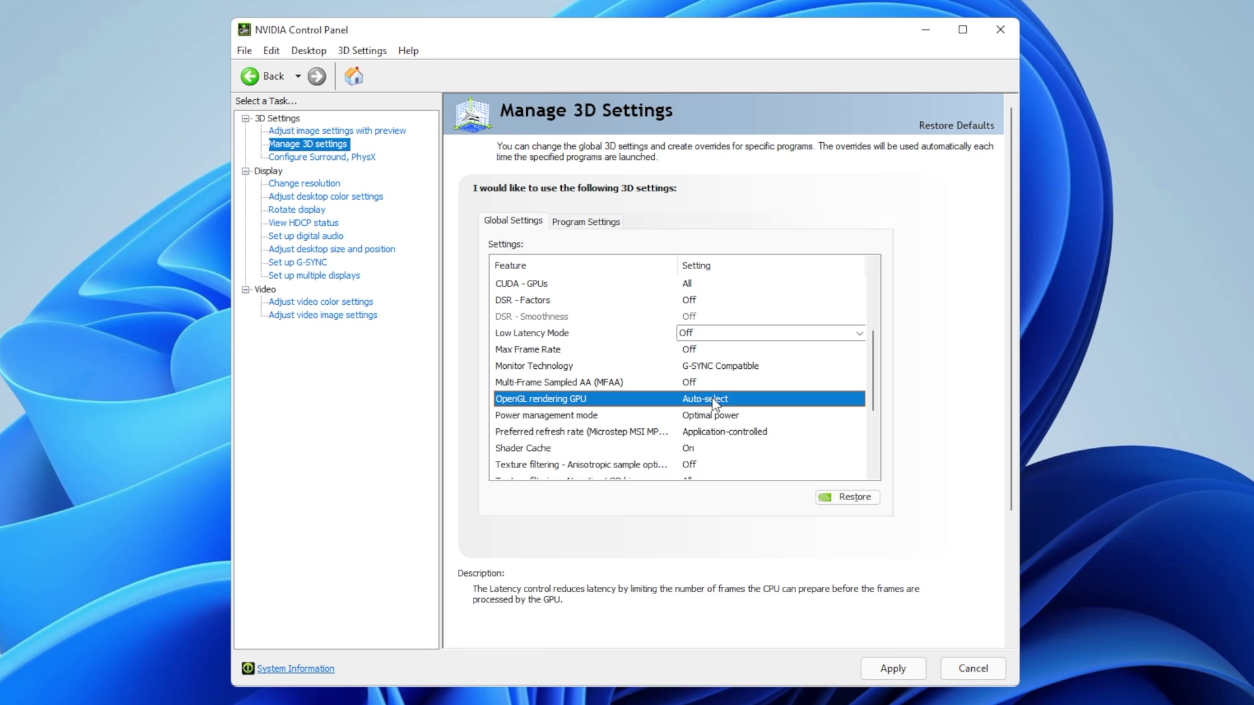
left_click(712, 399)
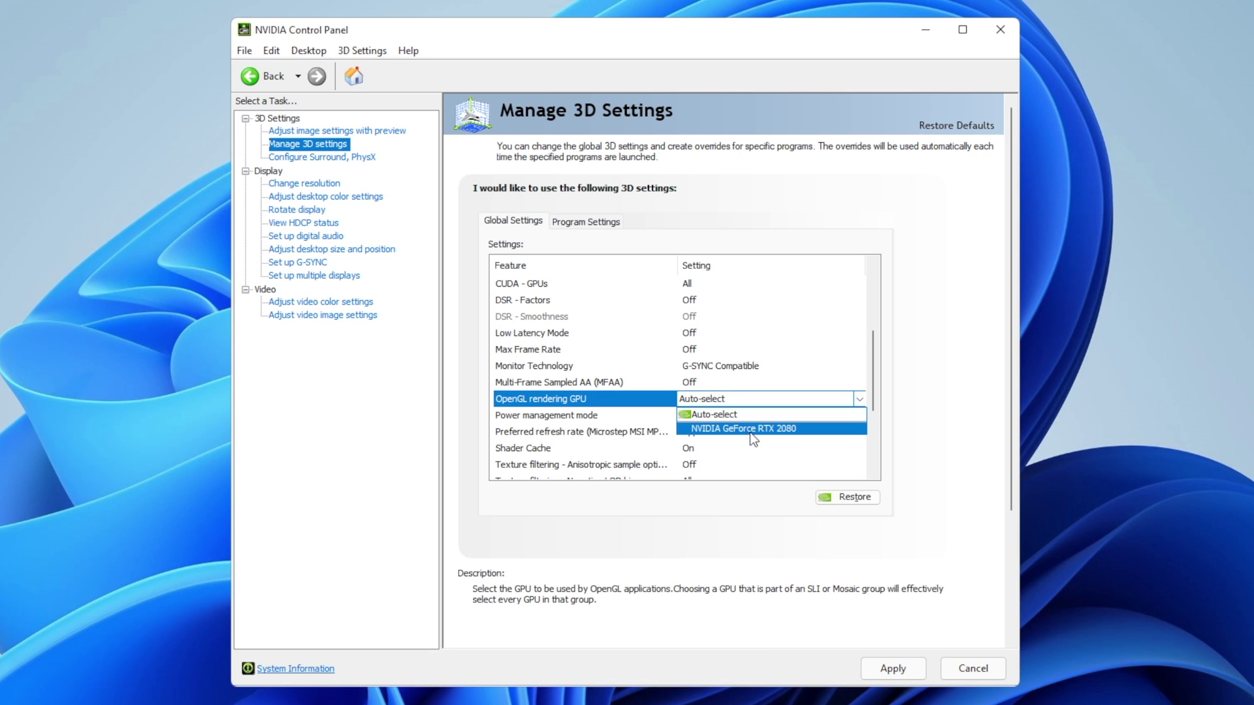
left_click(750, 429)
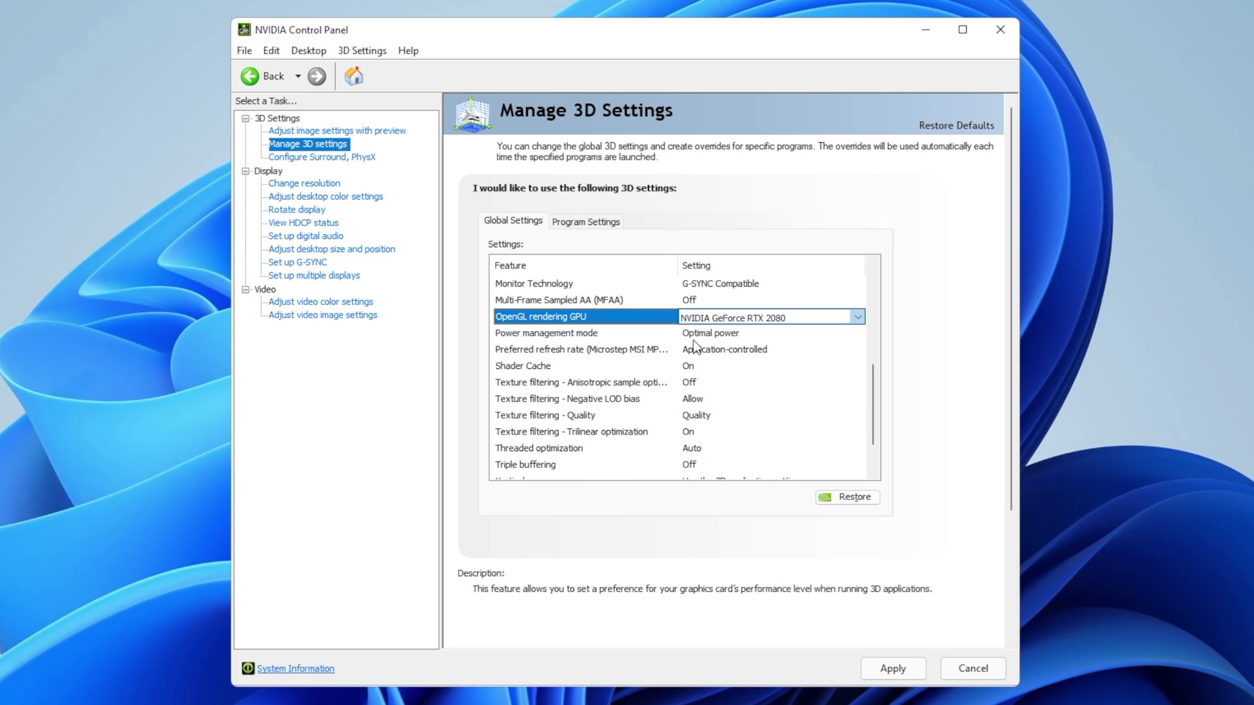
left_click(721, 335)
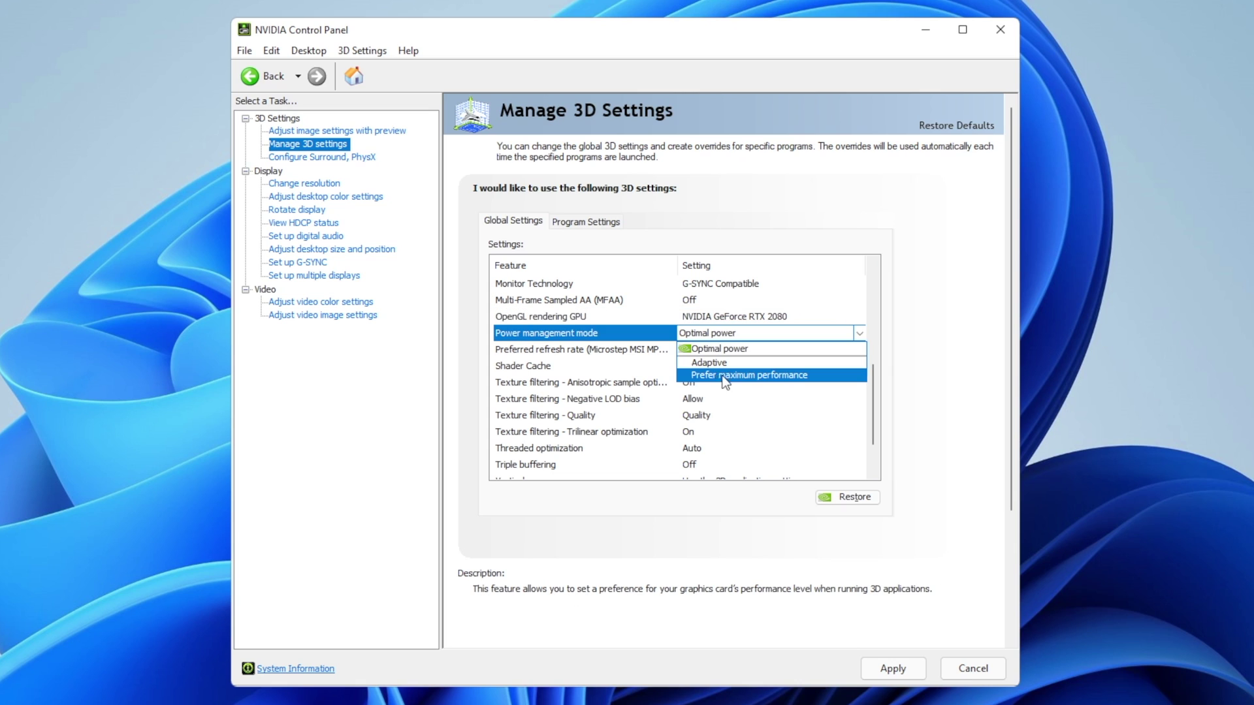
left_click(775, 374)
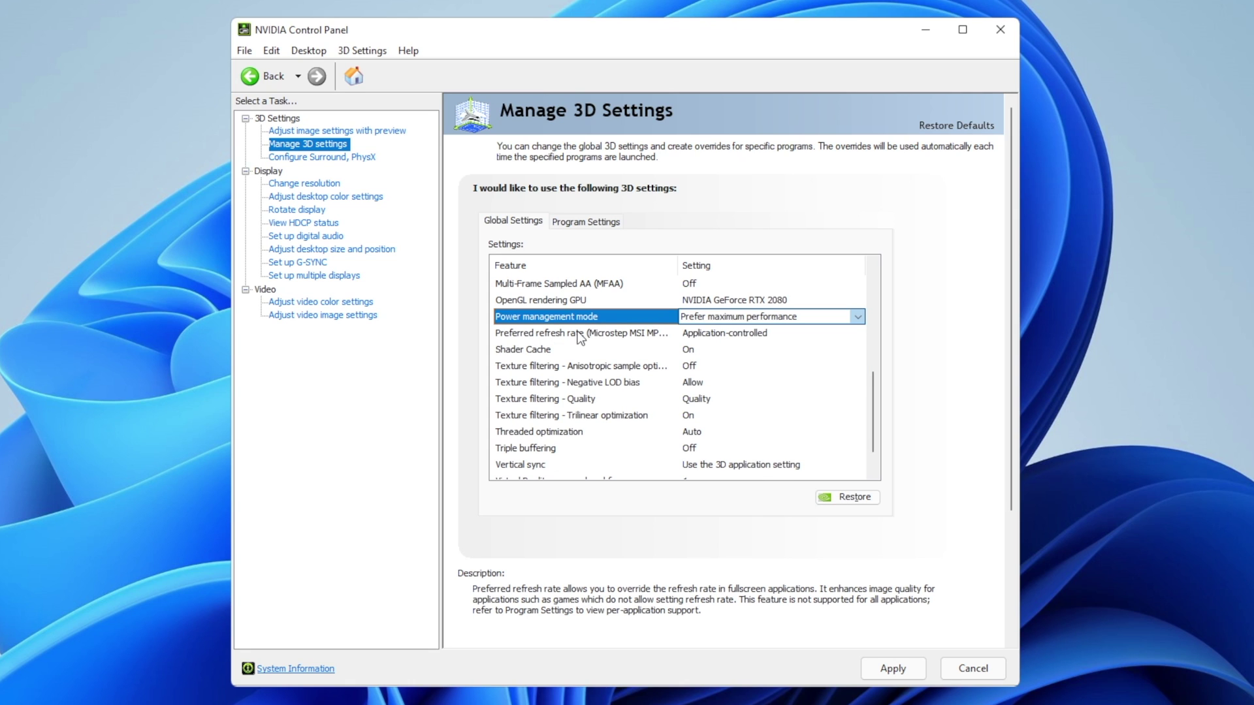
Set Preferred refresh rate to Highest available.
left_click(740, 332)
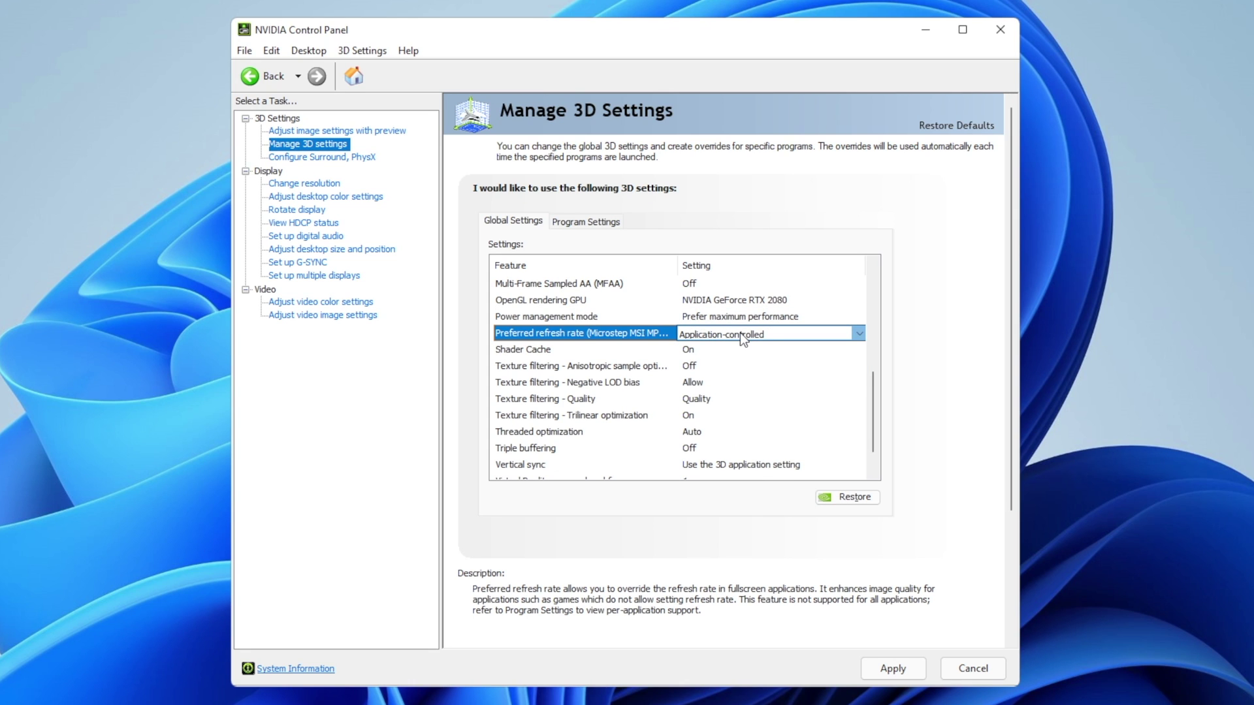
left_click(740, 331)
left_click(742, 349)
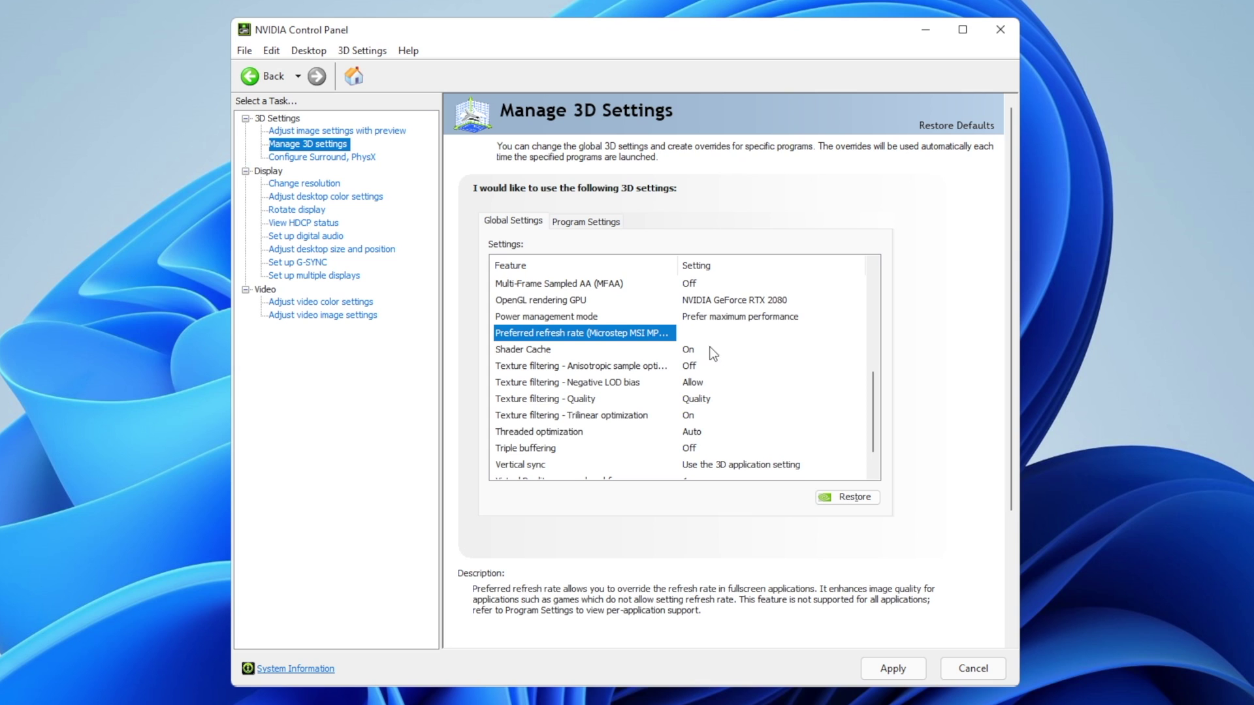
scroll(620, 335, "down", 1)
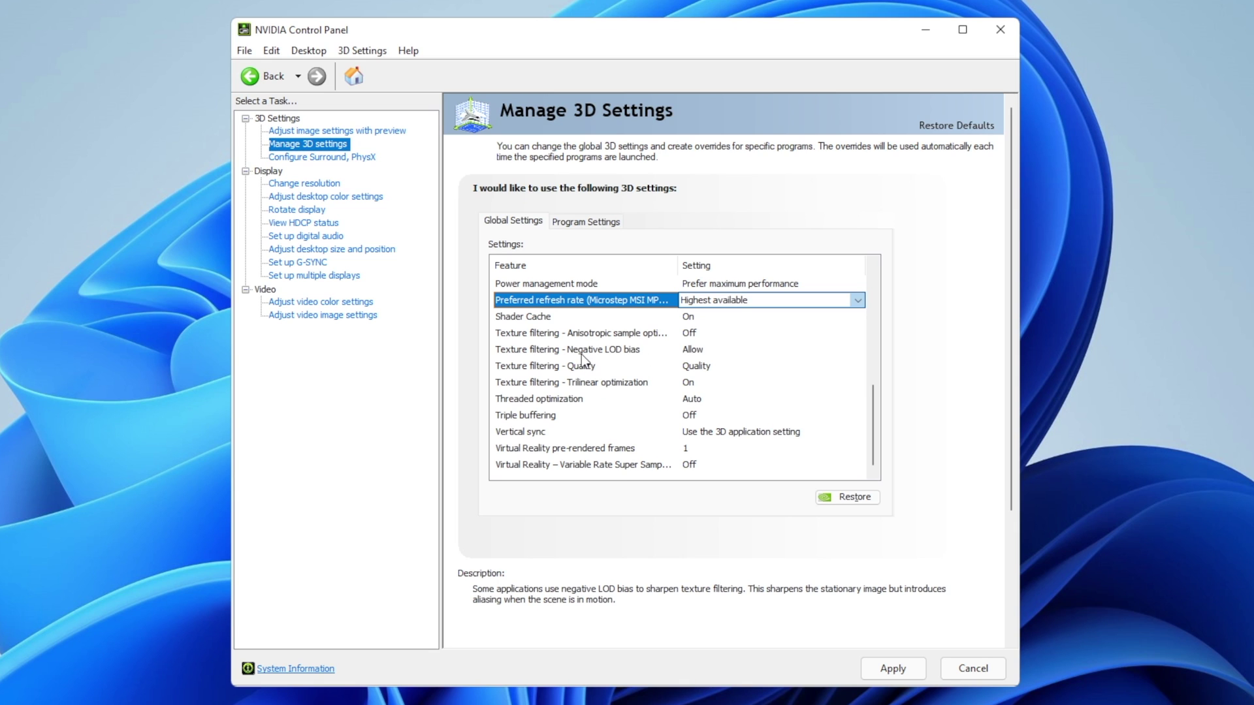
left_click(717, 370)
left_click(720, 371)
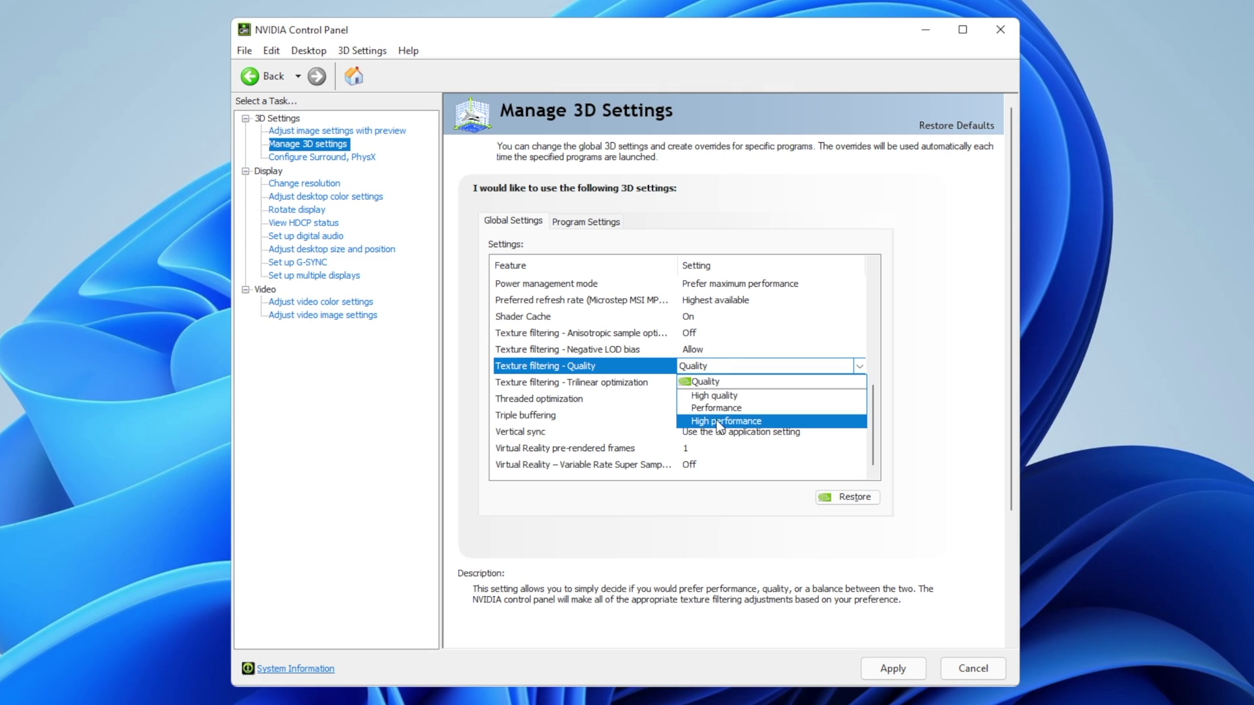
key("Escape")
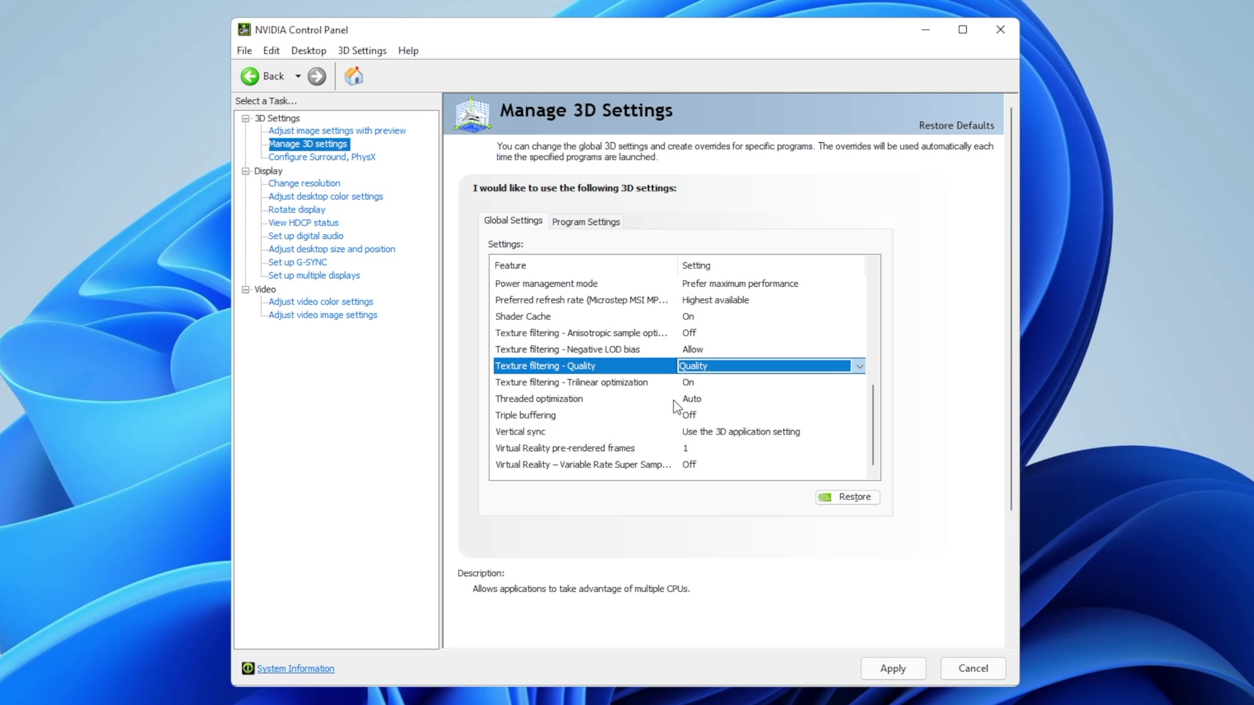
left_click(695, 400)
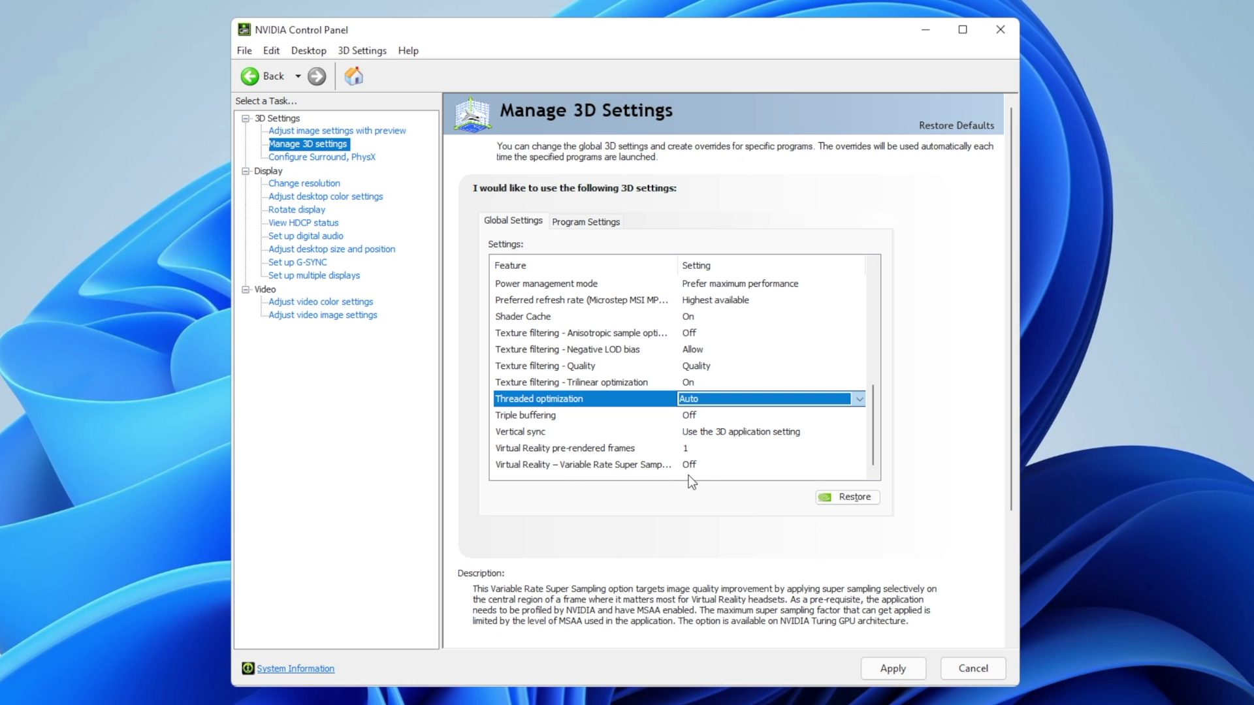
Apply pending 3D changes and leave the PhysX processor on Auto-select (recommended).
left_click(322, 157)
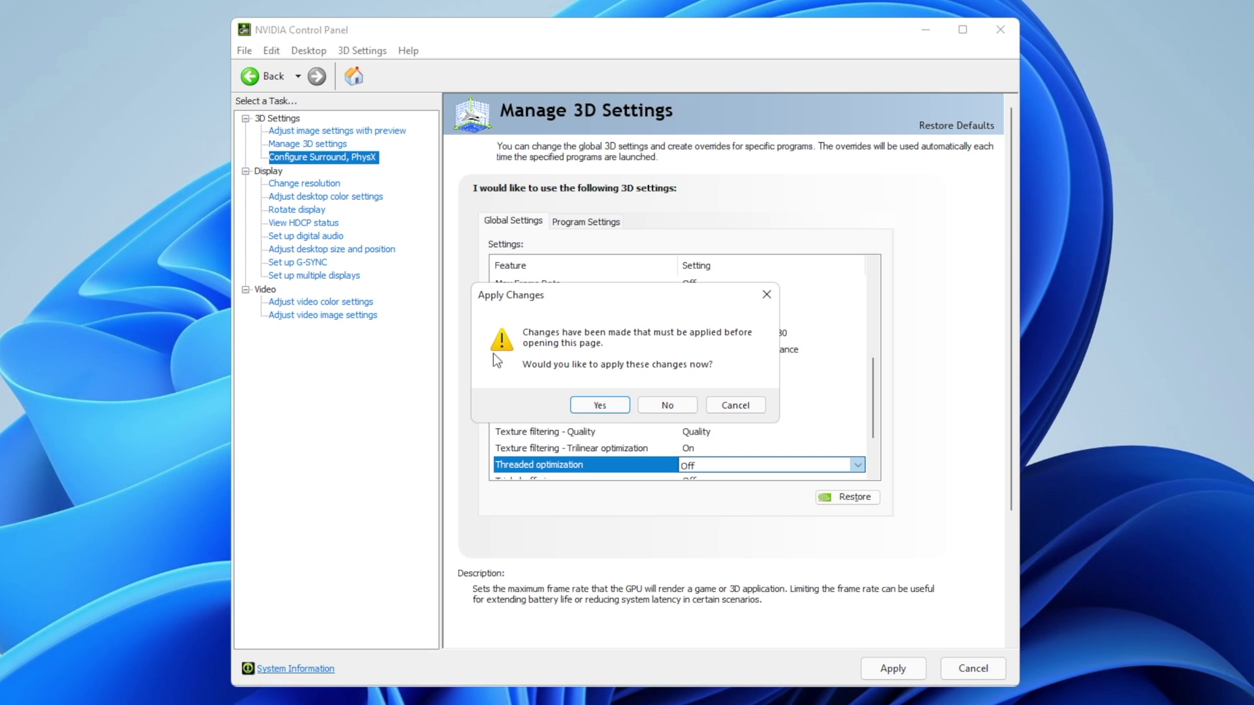
left_click(607, 402)
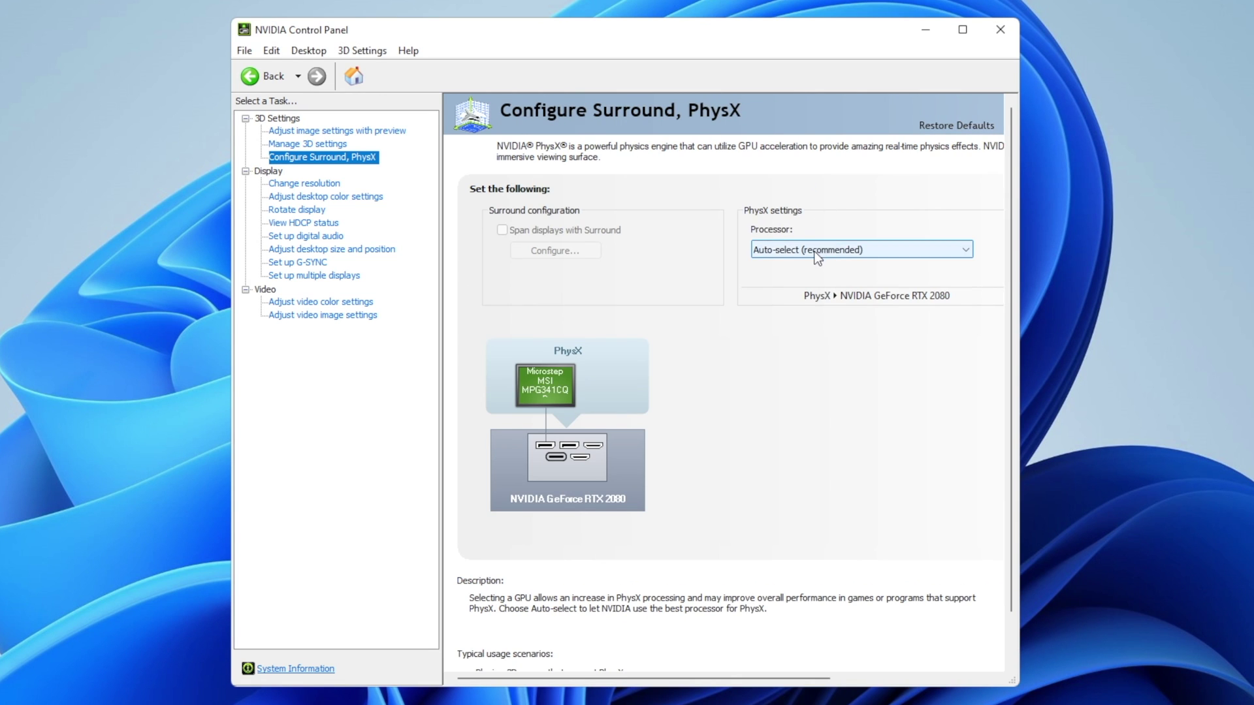
left_click(789, 249)
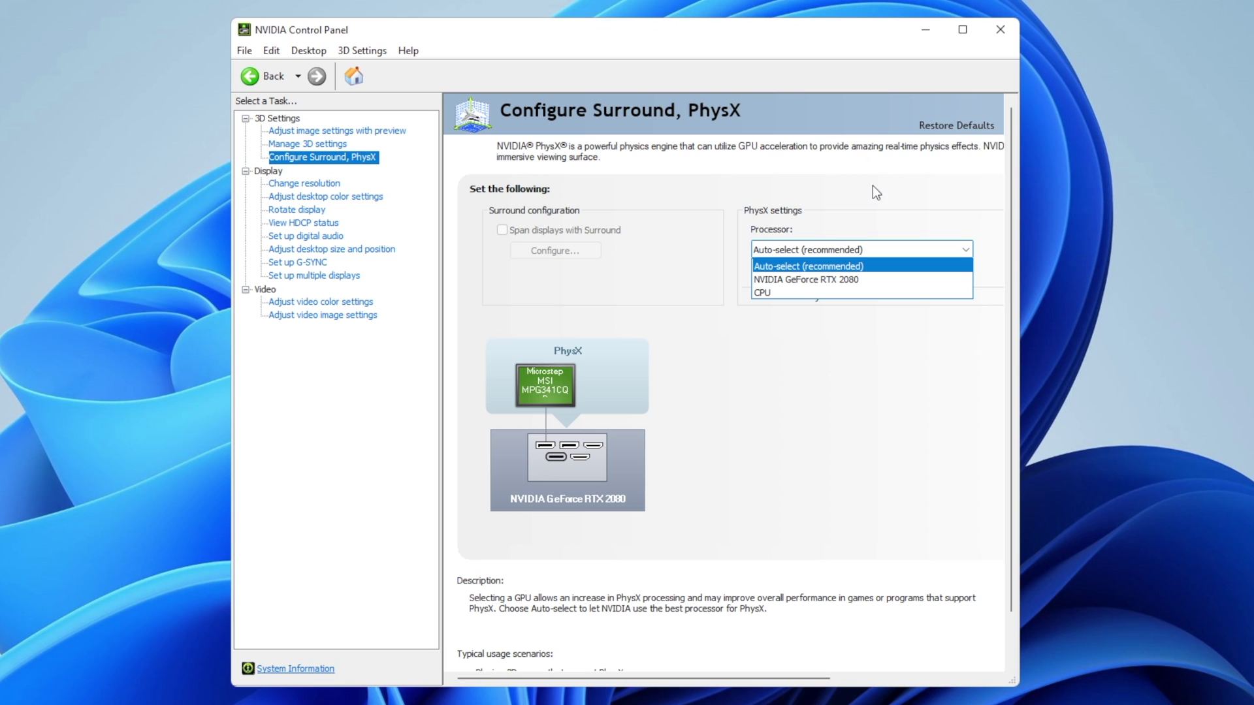
left_click(840, 168)
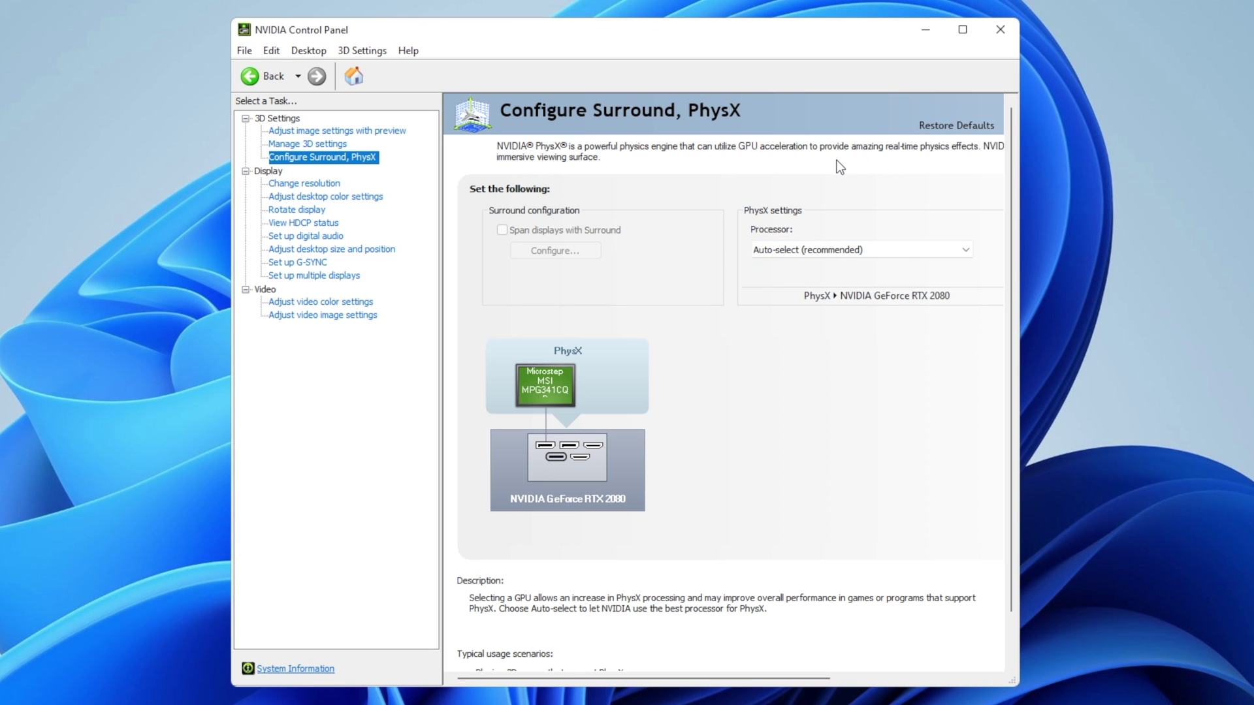
On Change resolution, keep the display at 2560 × 1440 with 144Hz refresh rate.
left_click(309, 185)
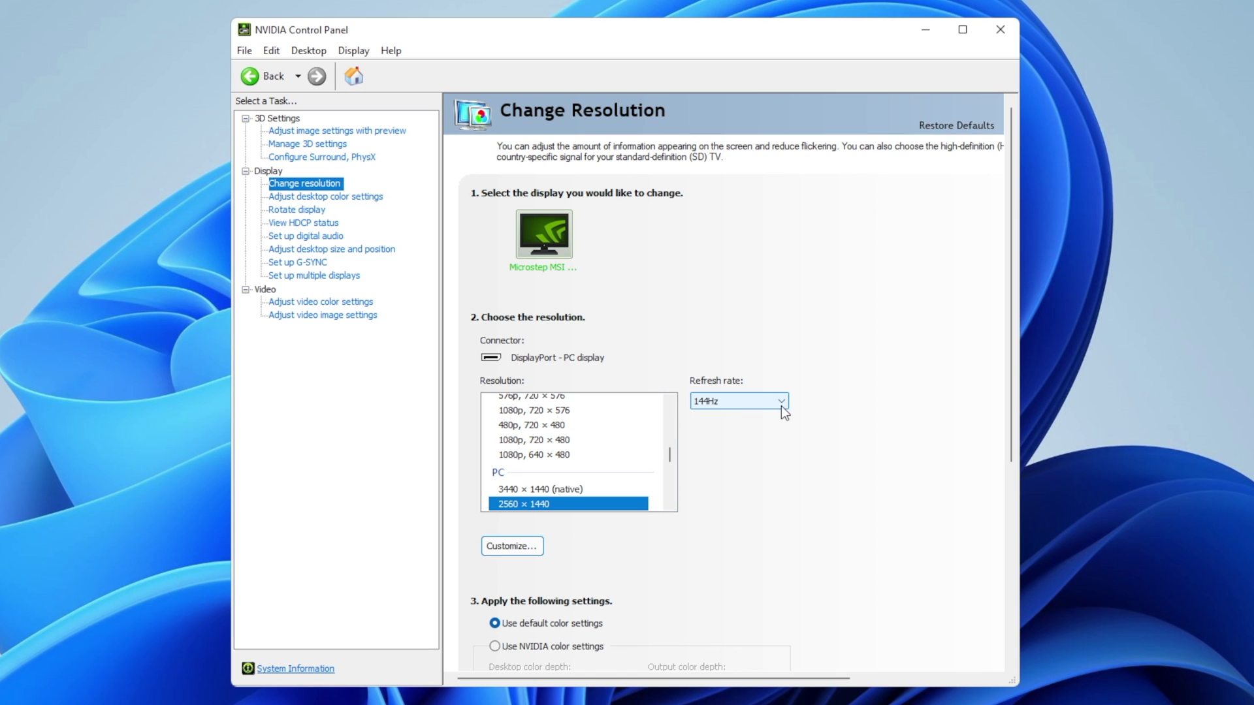
scroll(767, 401, "down", 2)
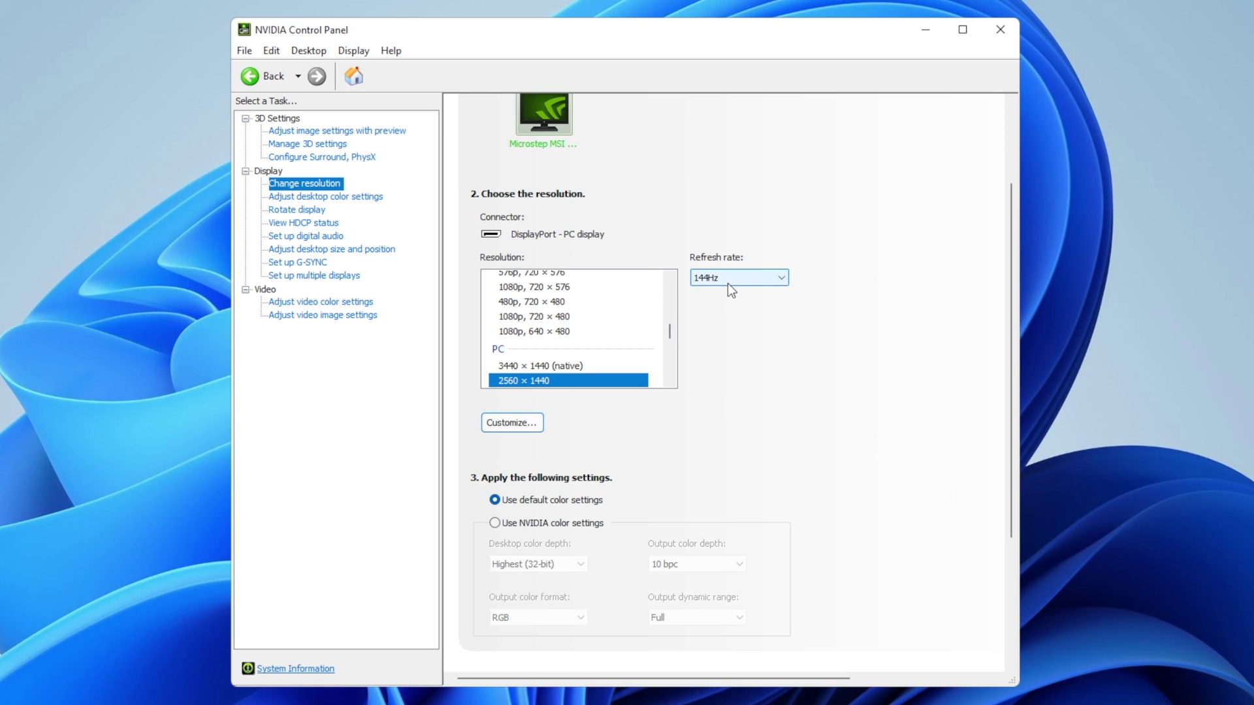
left_click(728, 280)
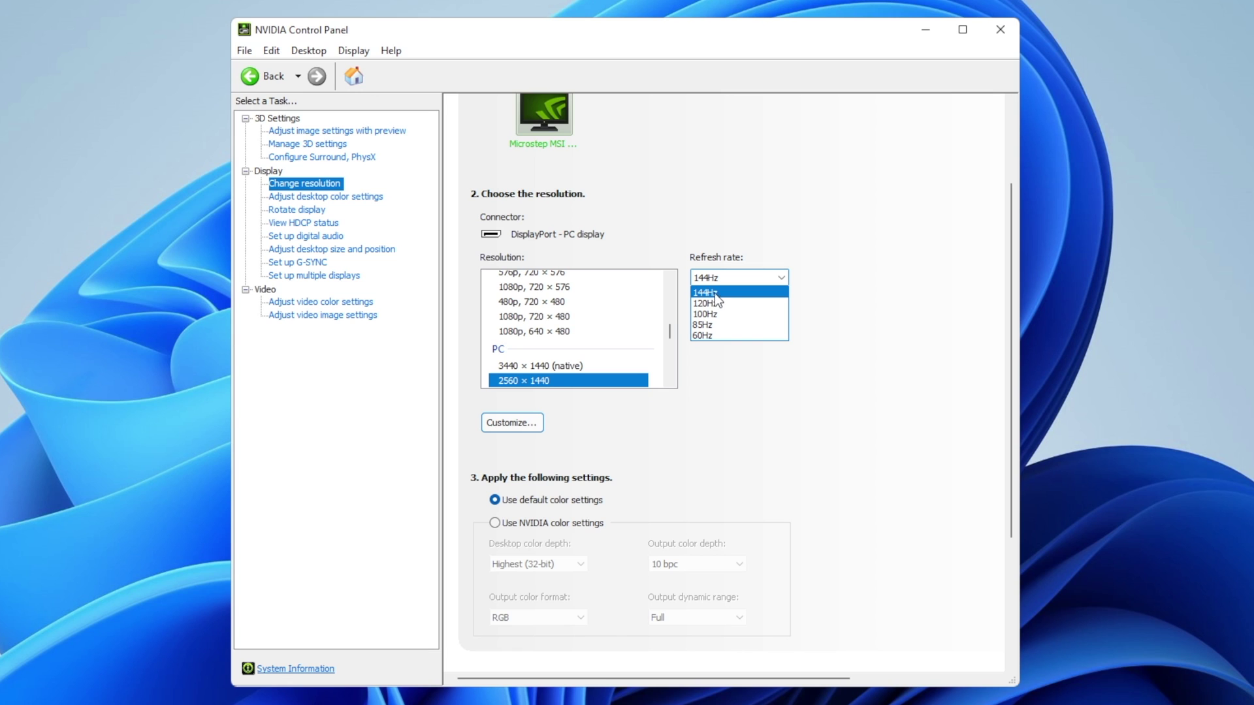
left_click(714, 293)
scroll(538, 369, "down", 3)
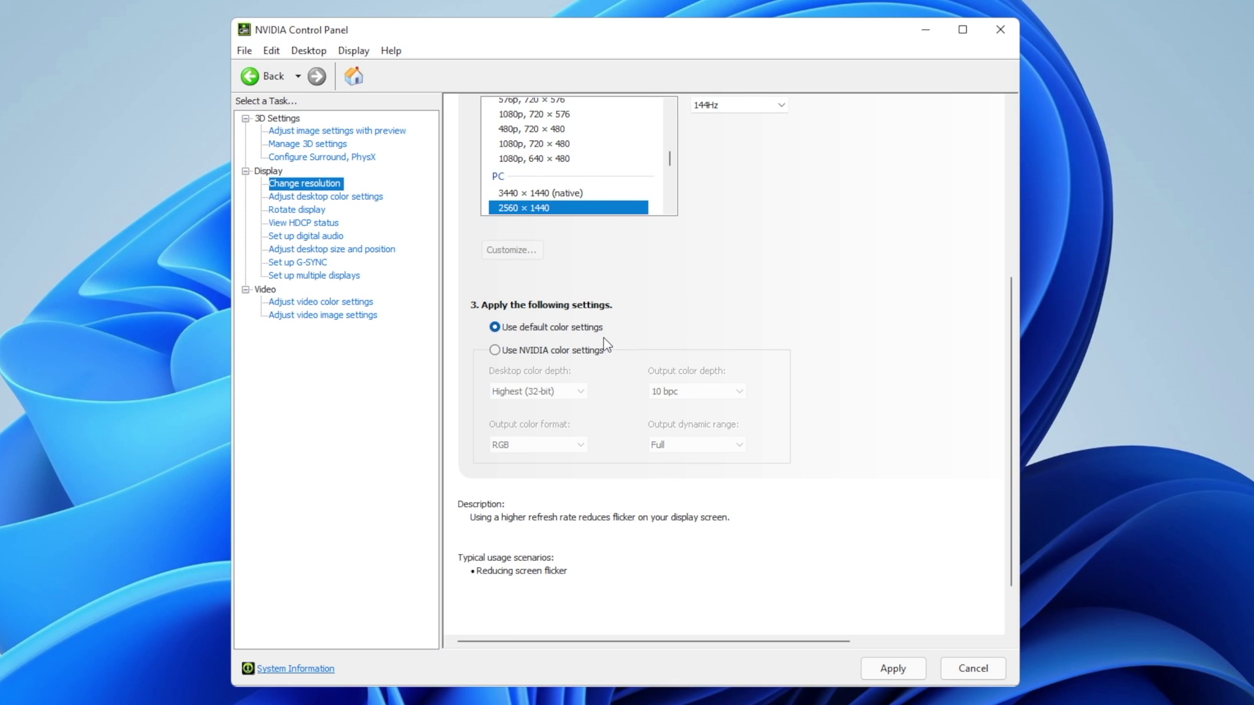
Apply NVIDIA color settings: Highest (32-bit), 10 bpc, RGB format, Full dynamic range.
left_click(495, 351)
left_click(526, 392)
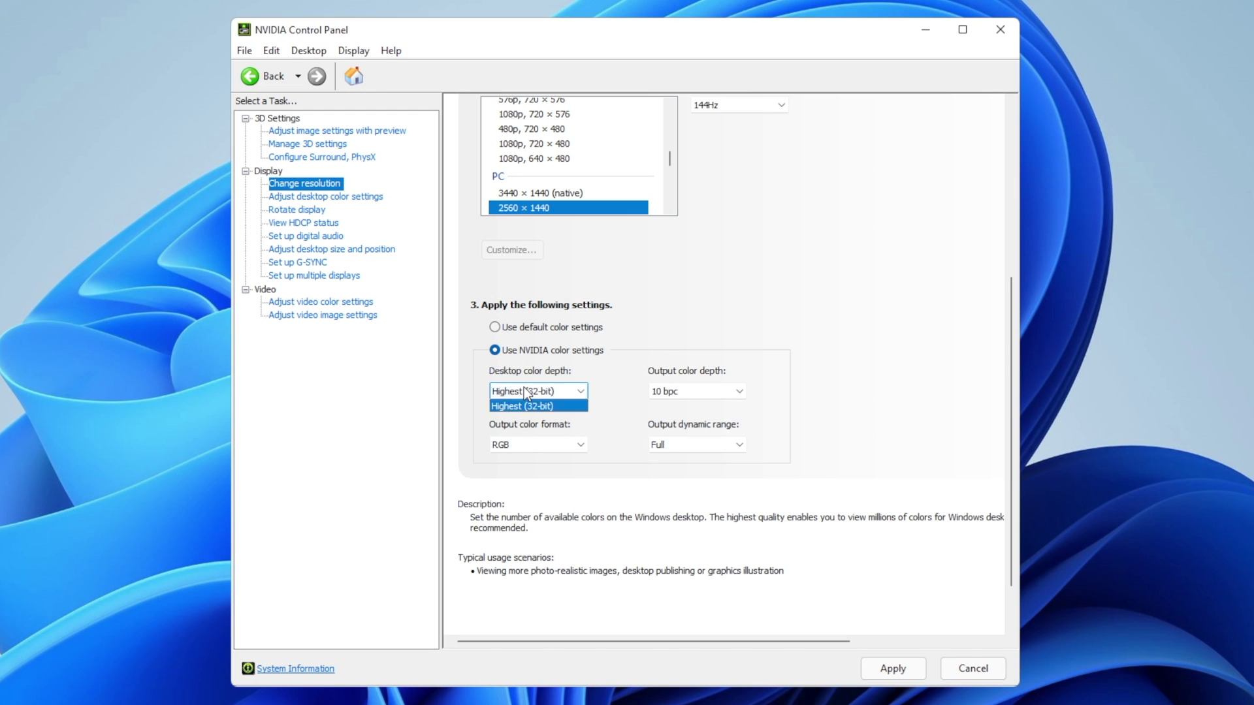
left_click(550, 405)
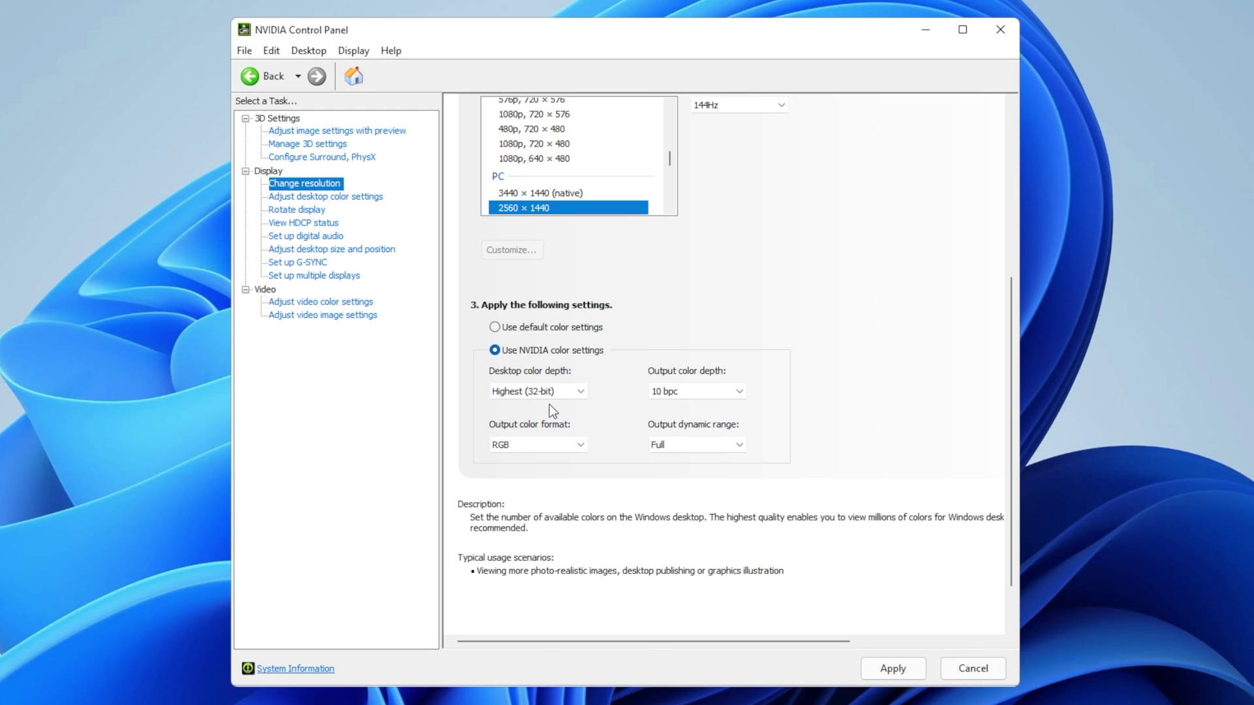
left_click(694, 391)
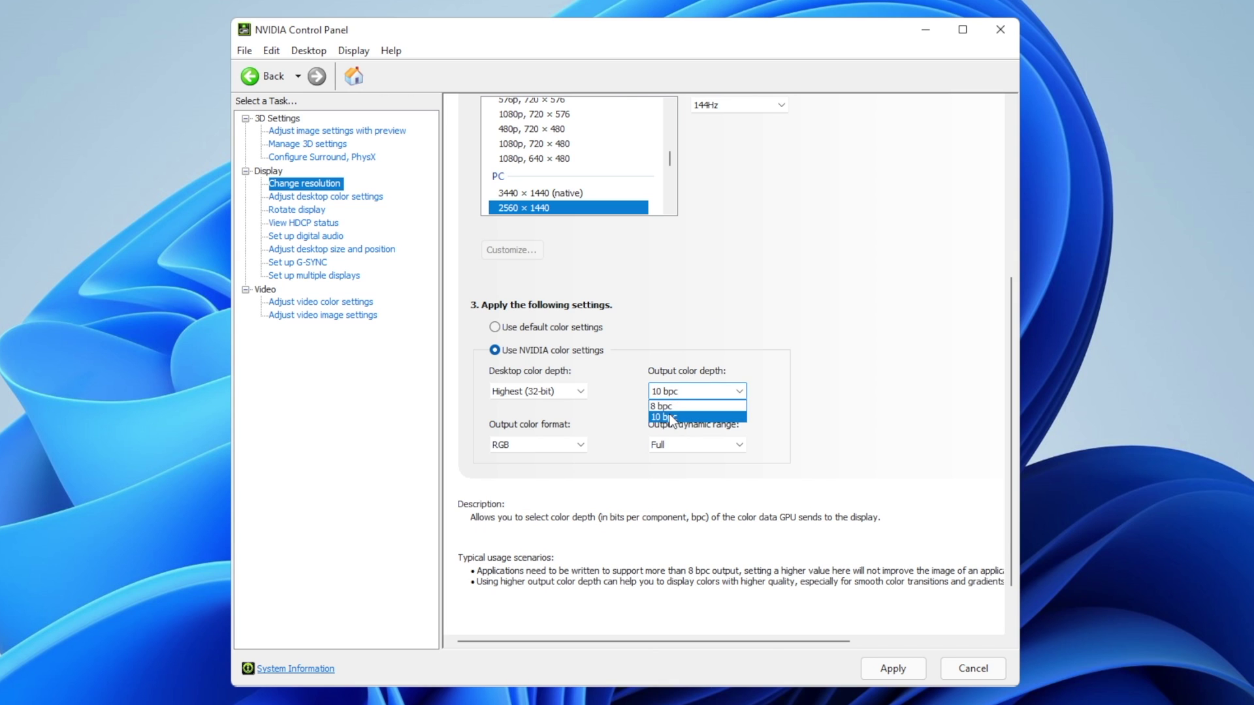
left_click(670, 418)
left_click(531, 446)
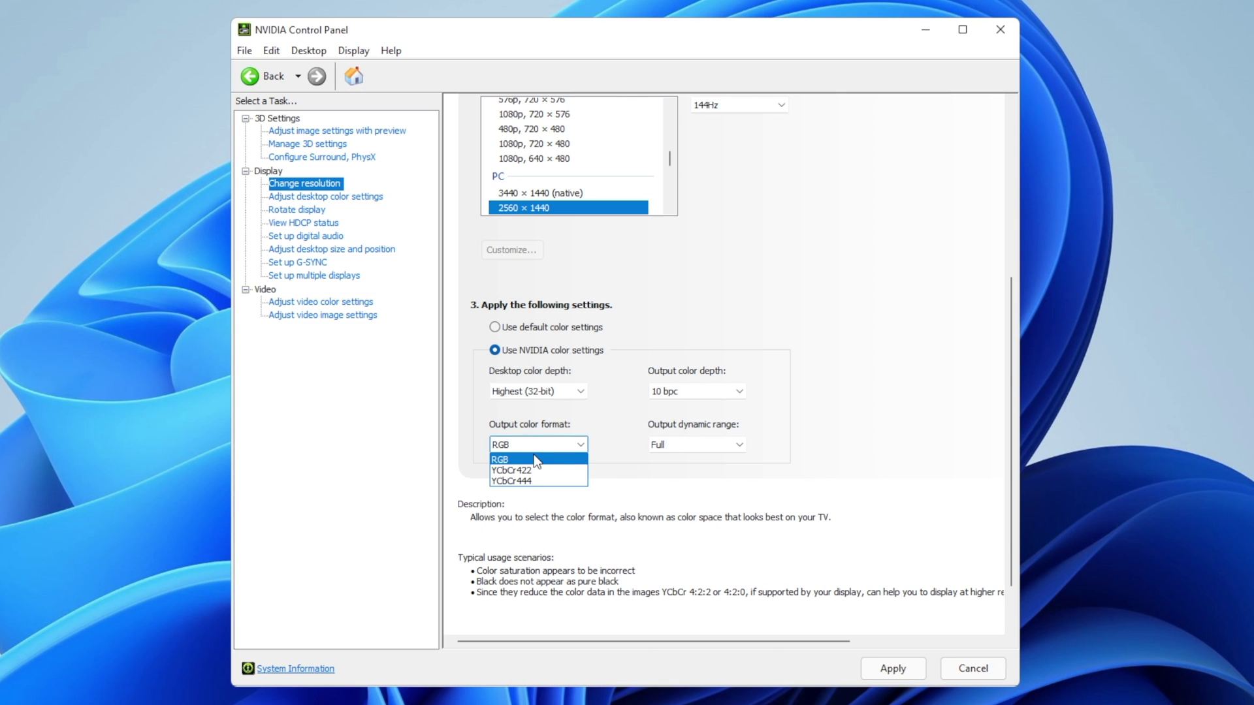
left_click(535, 460)
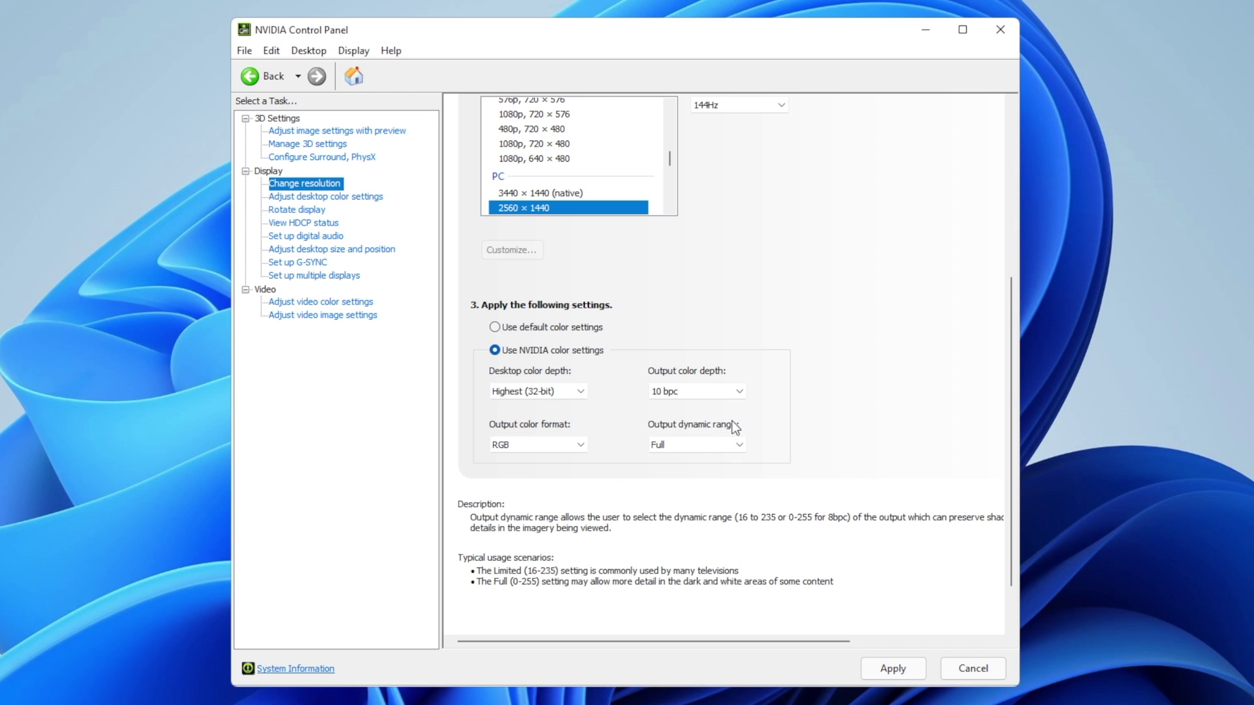
left_click(717, 447)
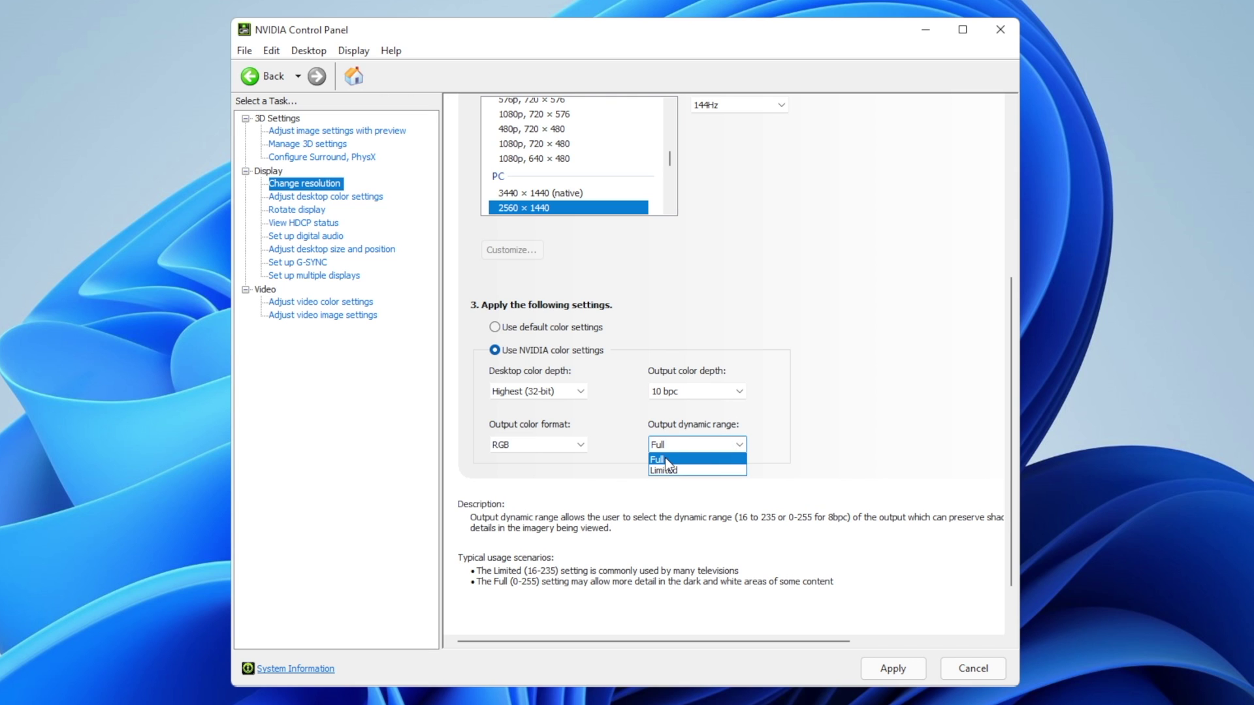
left_click(667, 462)
left_click(887, 671)
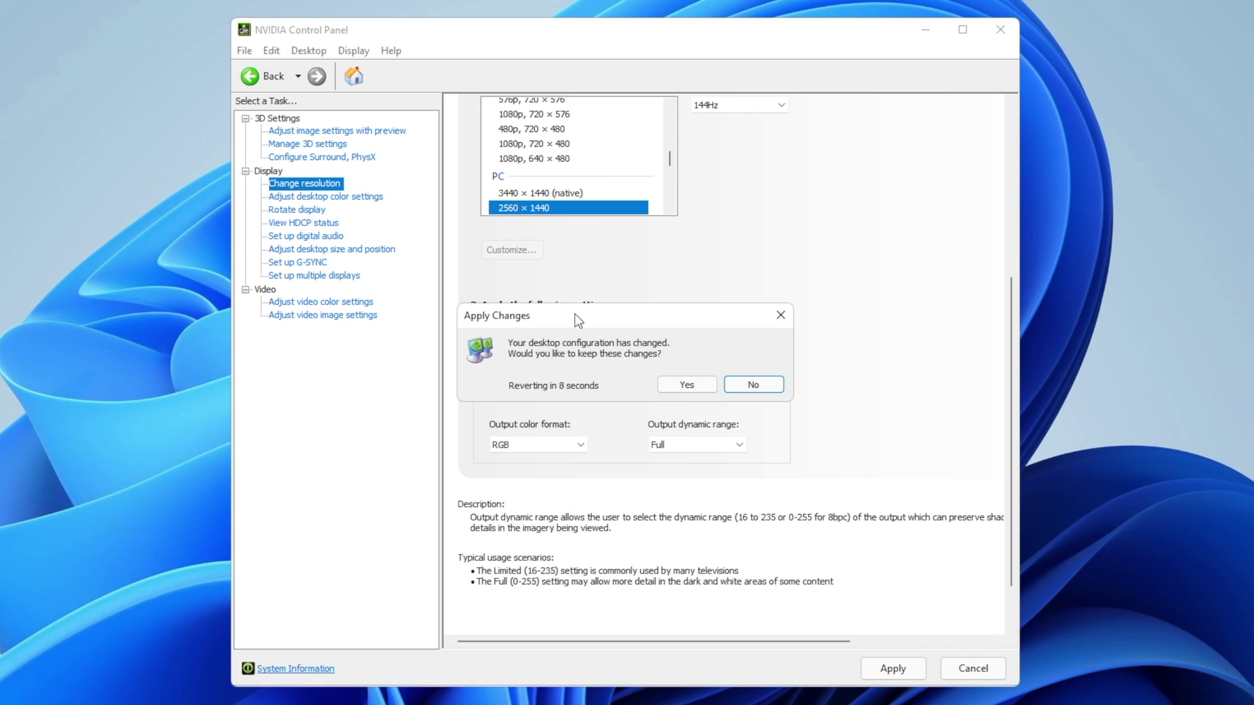
Keep the new color output settings and move to the Set up G-SYNC page.
left_click(671, 388)
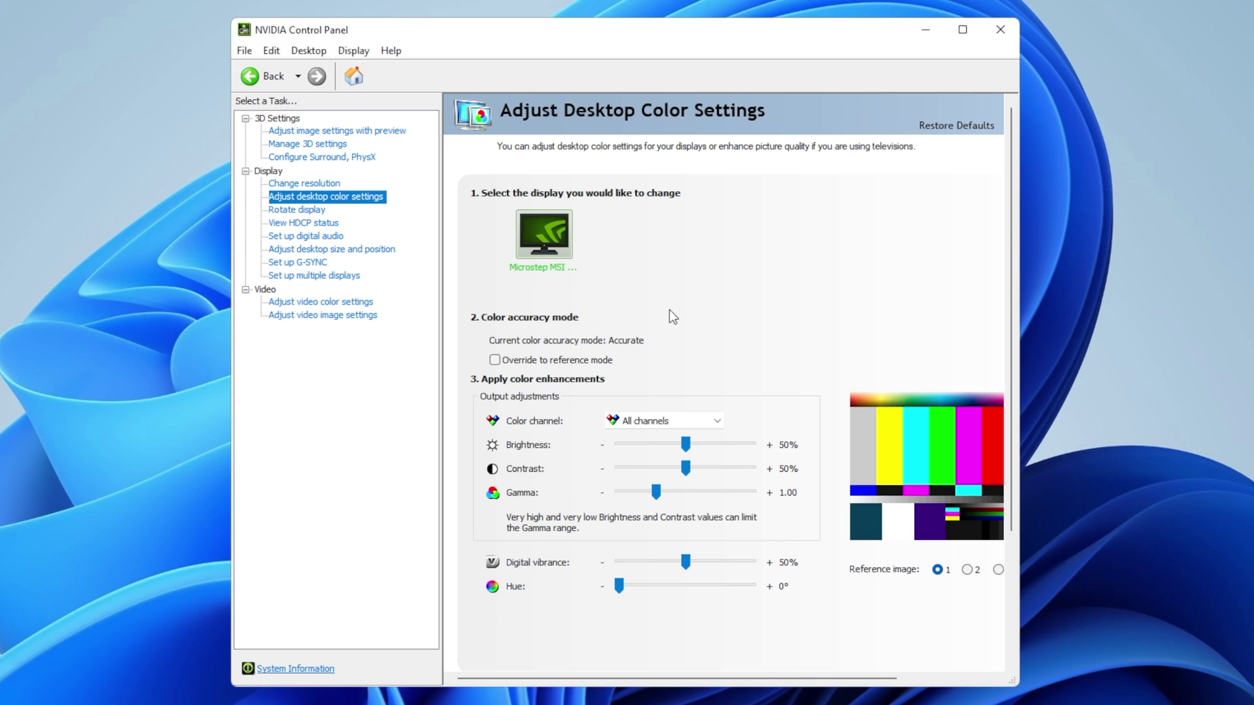
left_click(296, 263)
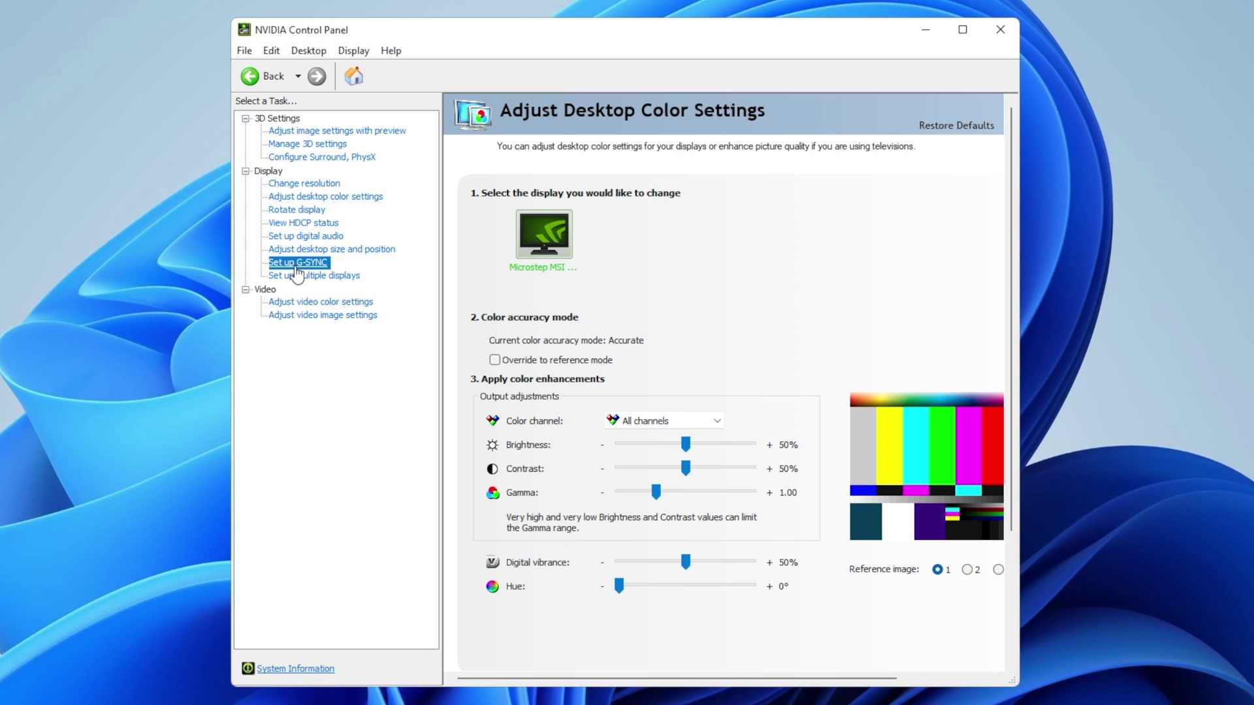